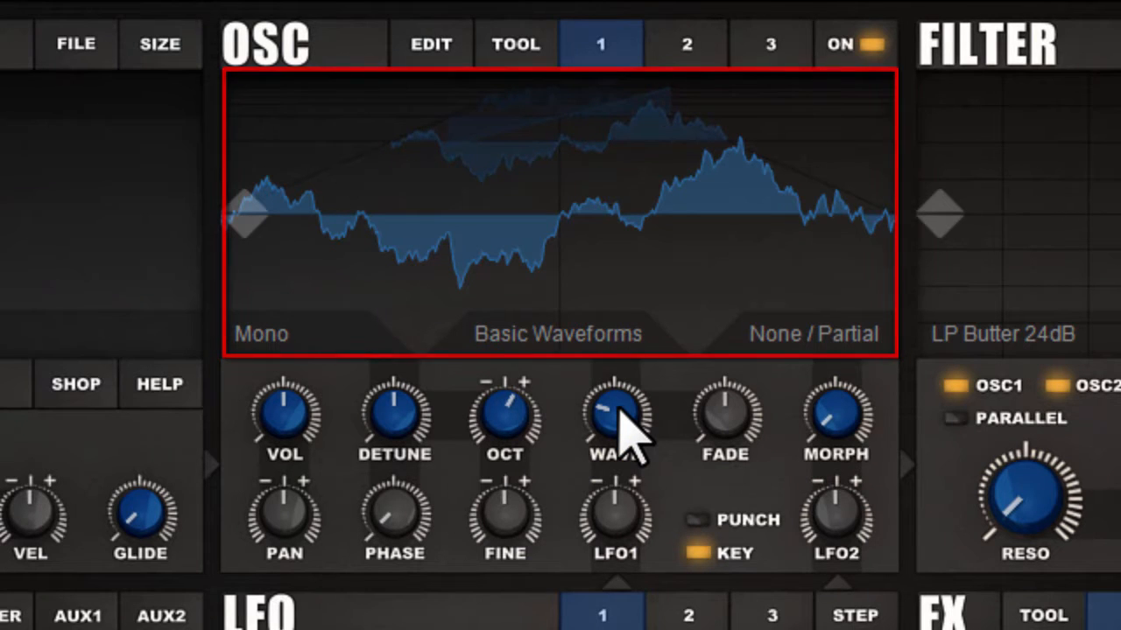
- Sweep oscillator 1 through the Basic Waveforms table with the WAVE control, first with FADE at 0 and again at 100
drag(625, 450, 663, 613)
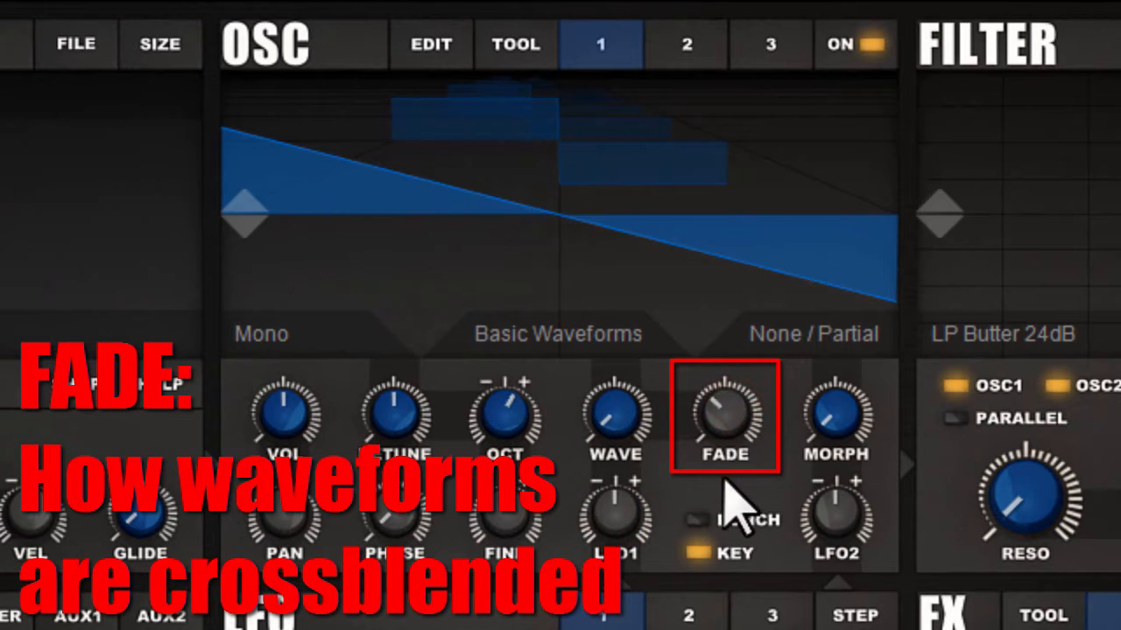
drag(725, 479, 697, 626)
drag(616, 438, 662, 318)
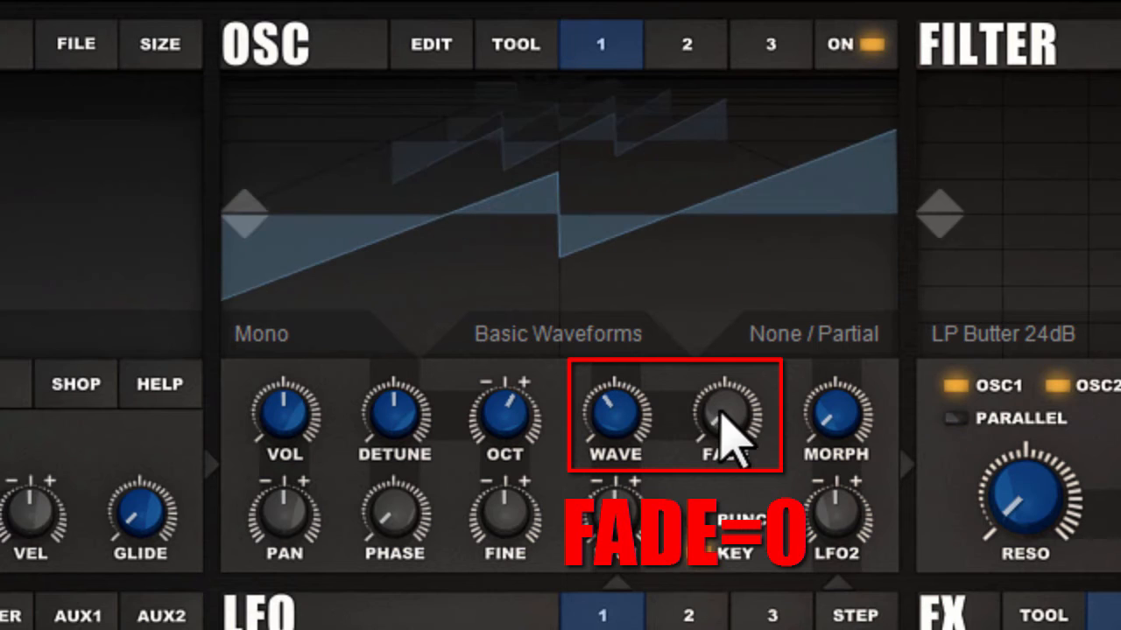
drag(720, 423, 725, 350)
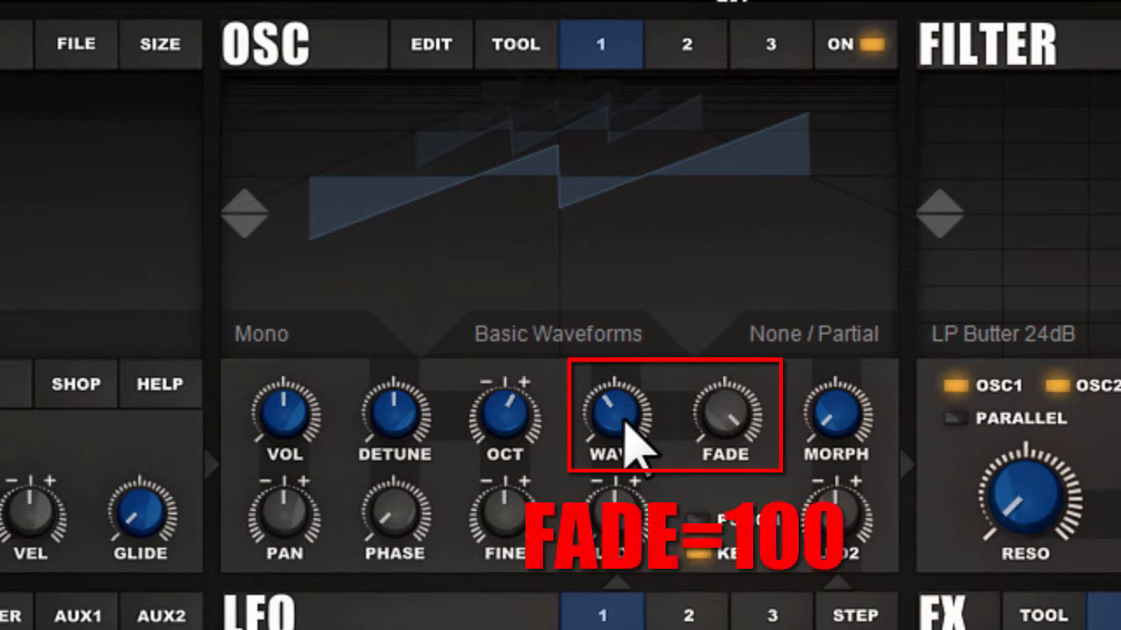
drag(629, 442, 663, 580)
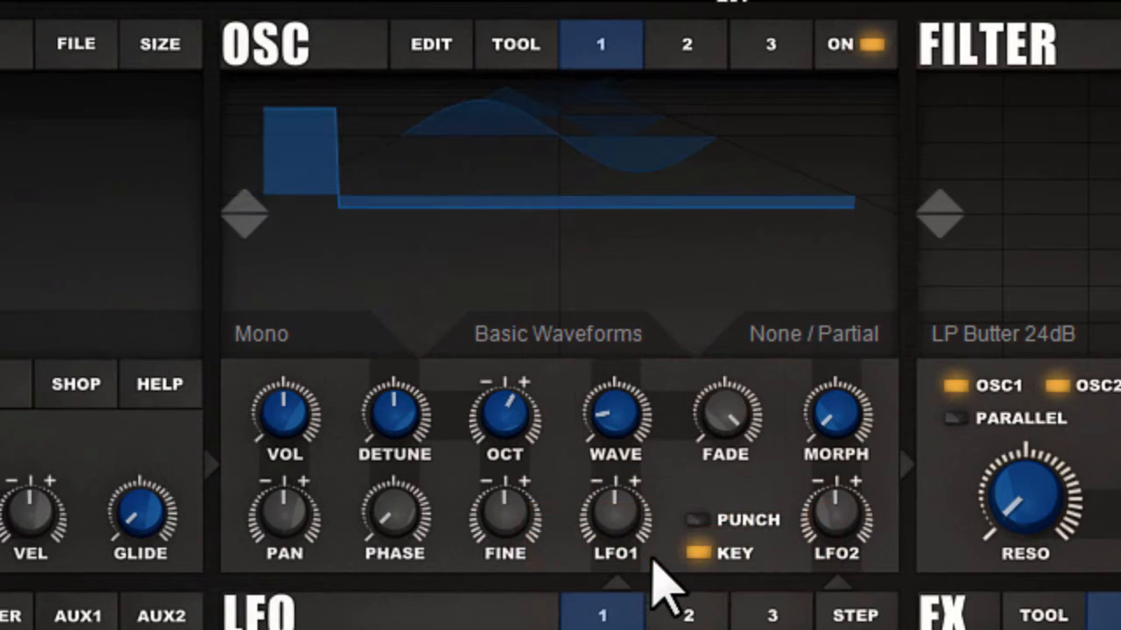
- Replace oscillator 1's Basic Waveforms table and step forward through the available wavetables as far as Keen 115
click(544, 332)
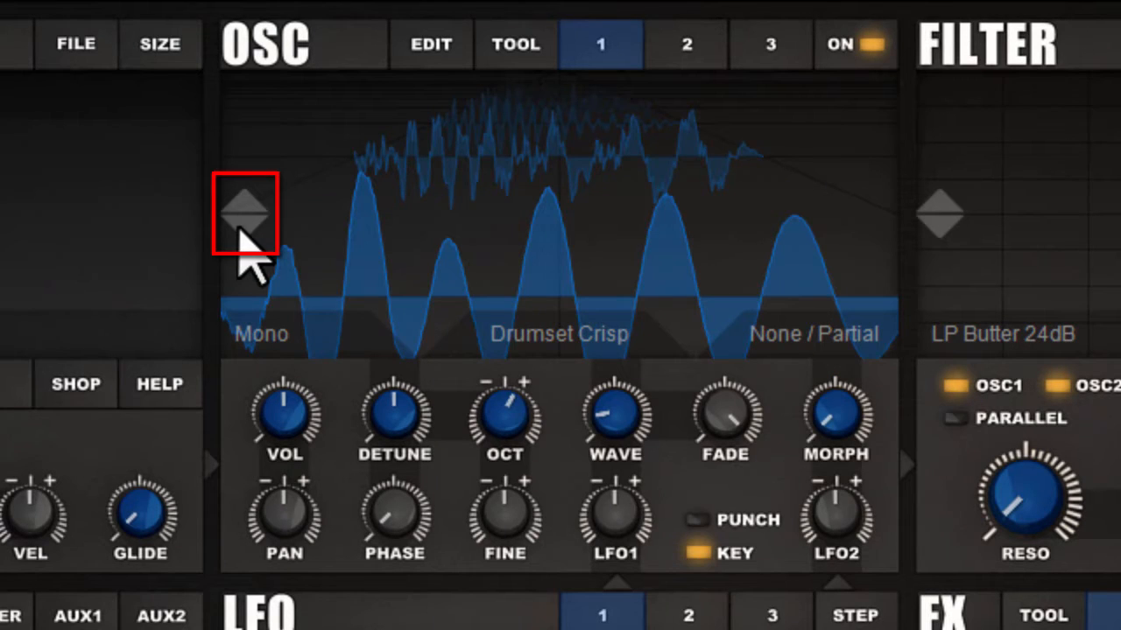
click(241, 228)
click(241, 227)
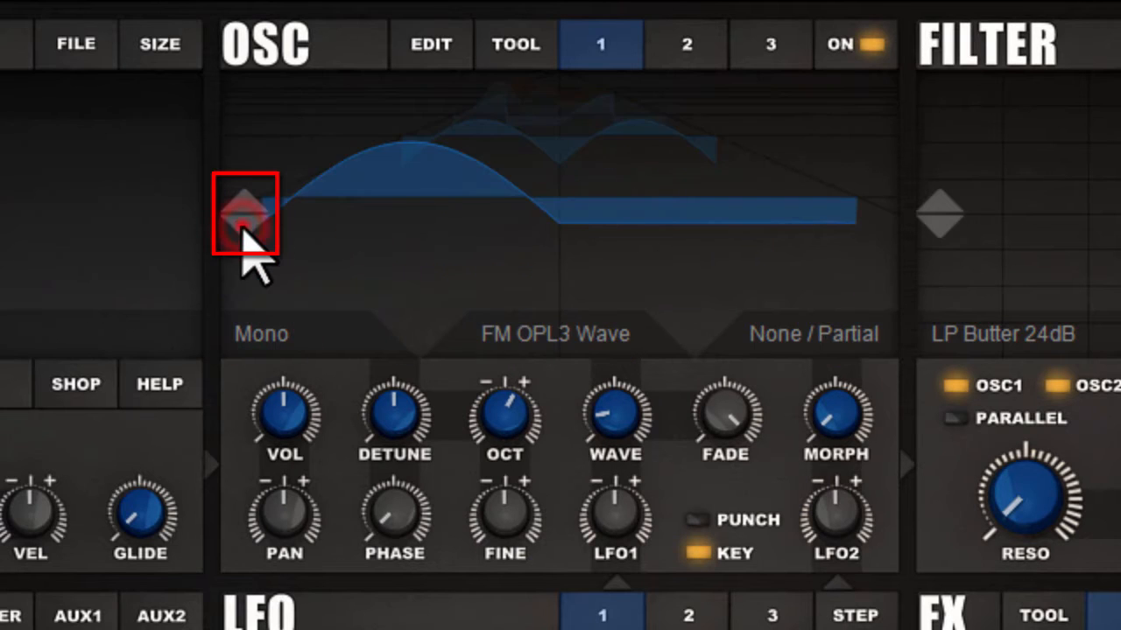
click(241, 228)
click(241, 229)
click(241, 228)
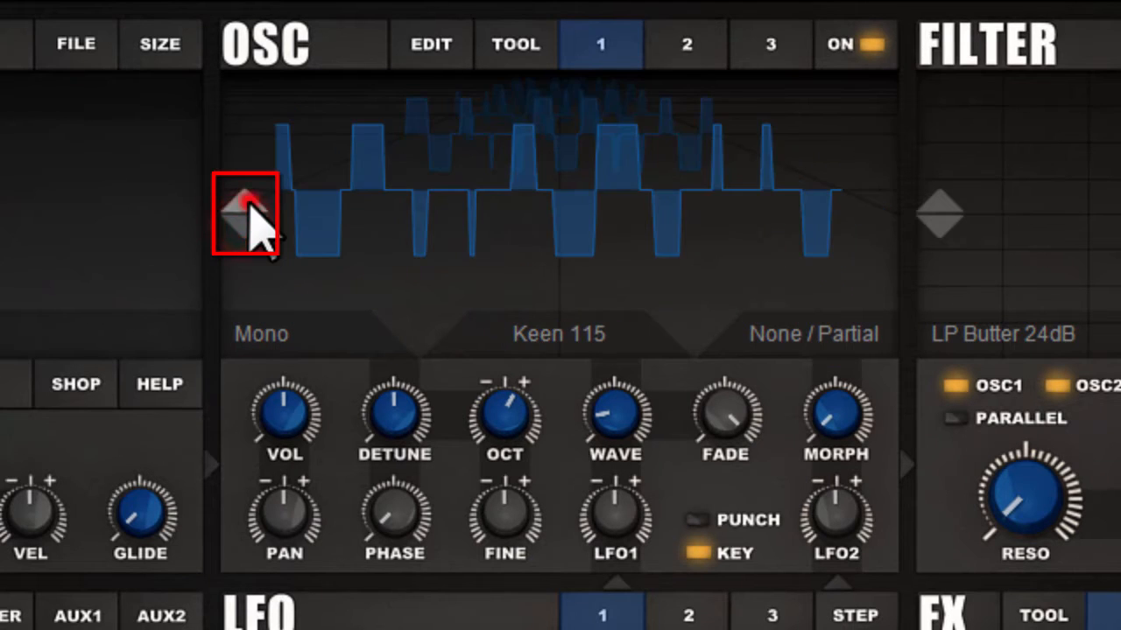
- Step back through oscillator 1's wavetables from Keen 115 past Drumset 909
click(249, 206)
click(249, 206)
click(249, 205)
click(249, 206)
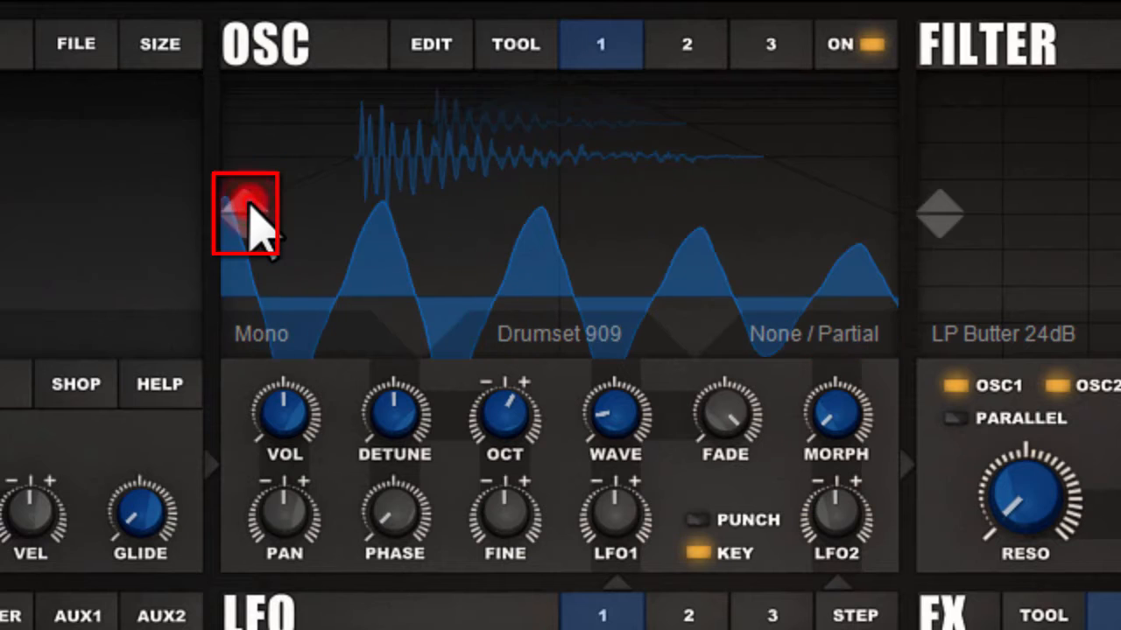
click(249, 206)
click(249, 205)
click(249, 206)
click(249, 218)
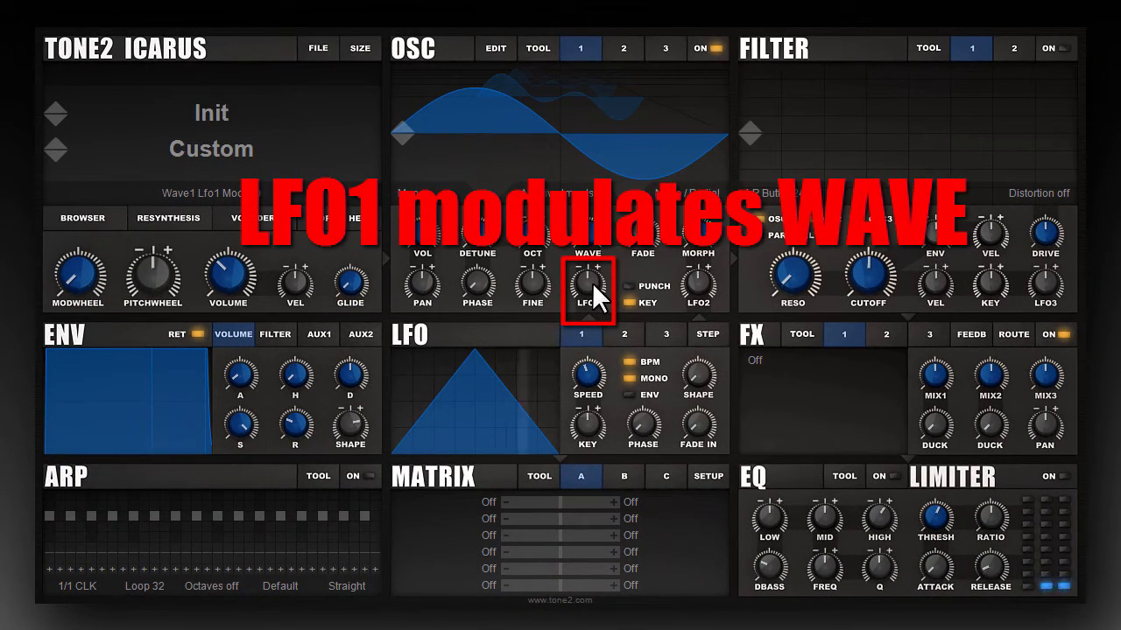
- Raise the LFO1 modulation of oscillator 1's WAVE position and reduce the LFO 1 speed
drag(593, 285, 599, 272)
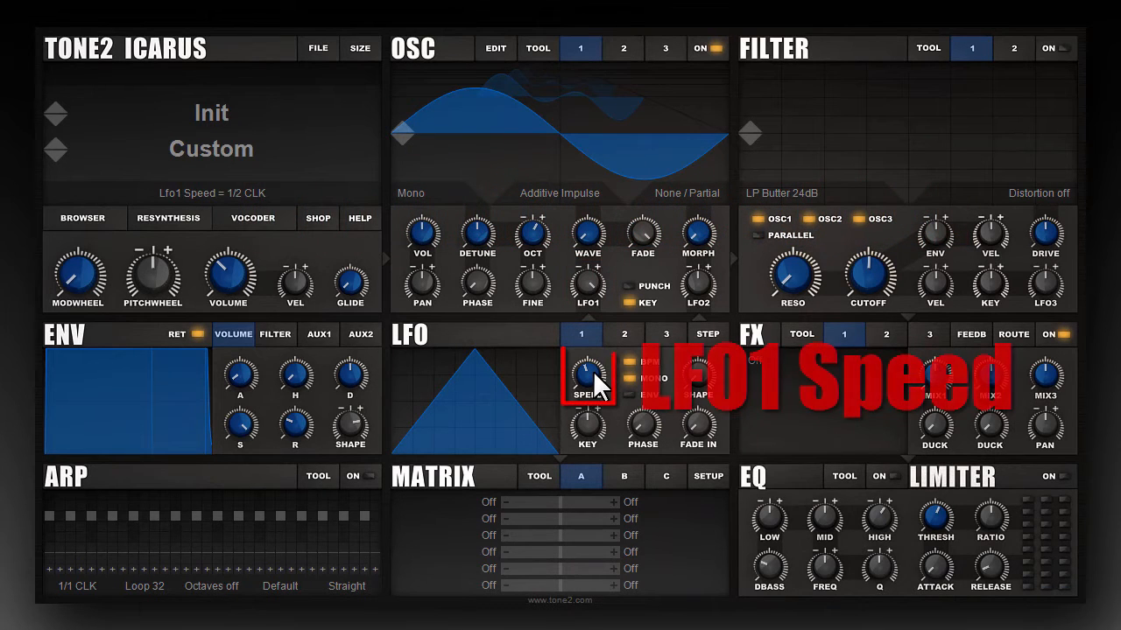
drag(593, 371, 612, 421)
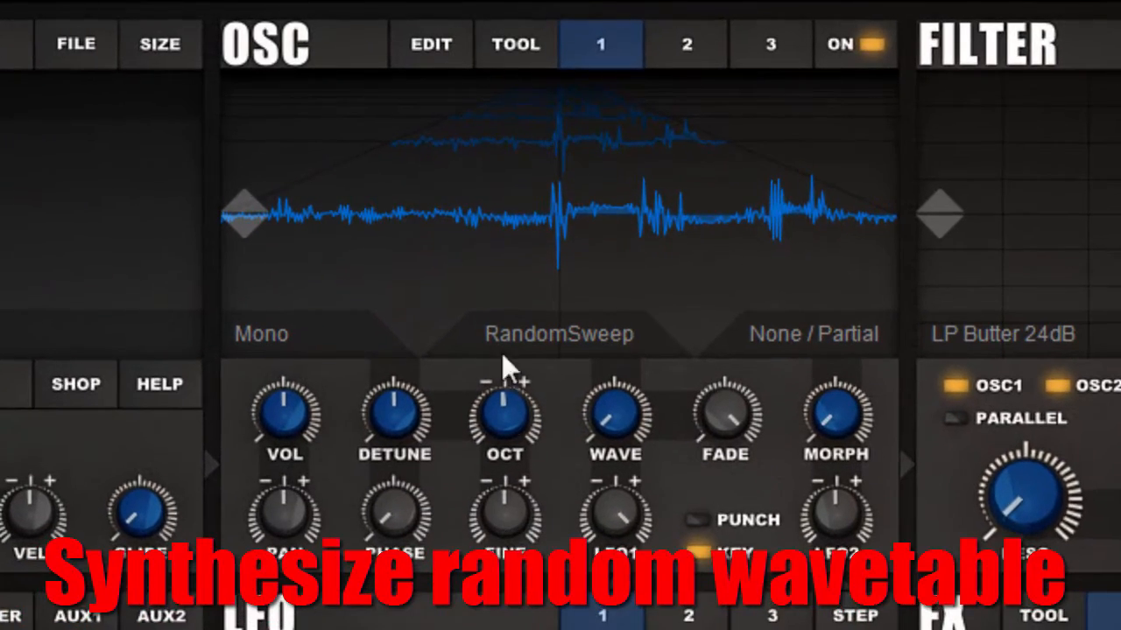
- Synthesize a random wavetable for oscillator 1 four times in a row
click(530, 44)
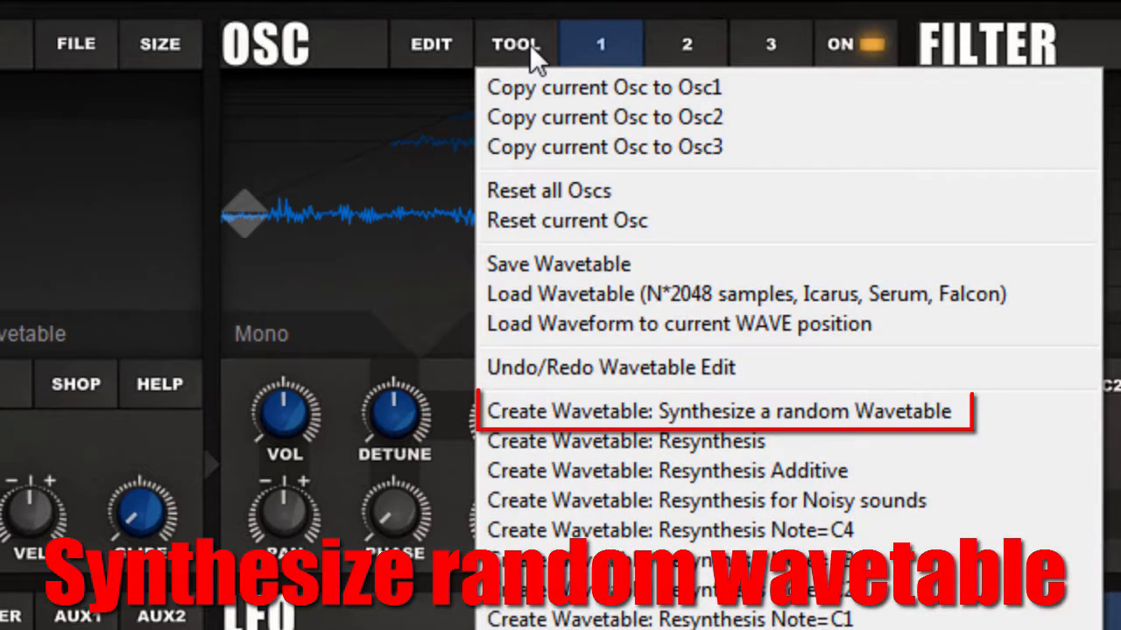
click(992, 416)
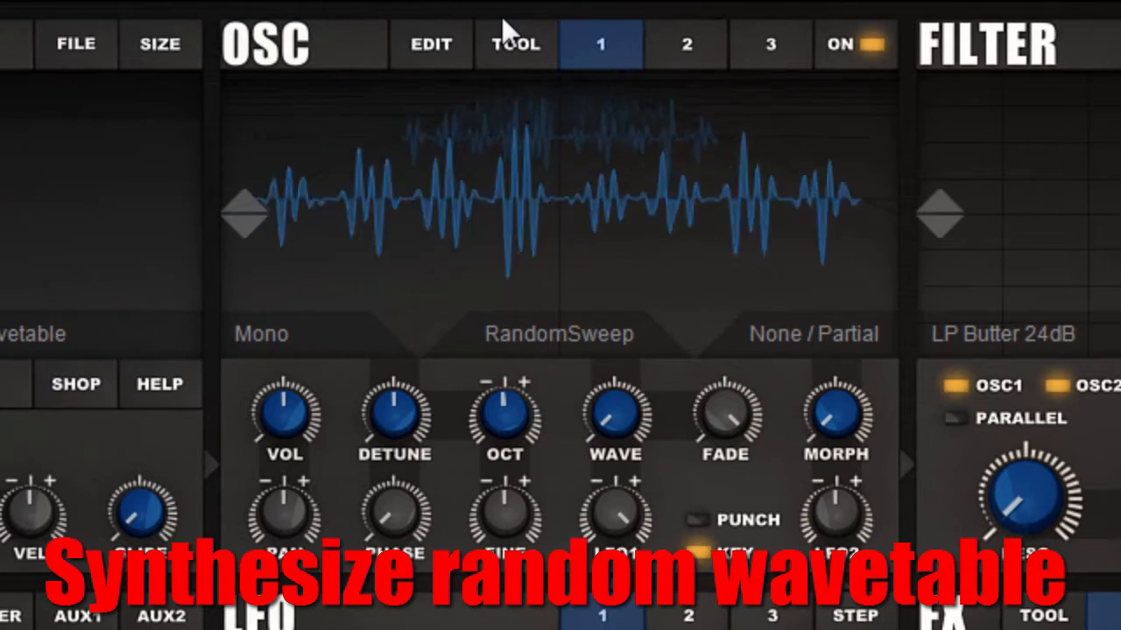
click(530, 42)
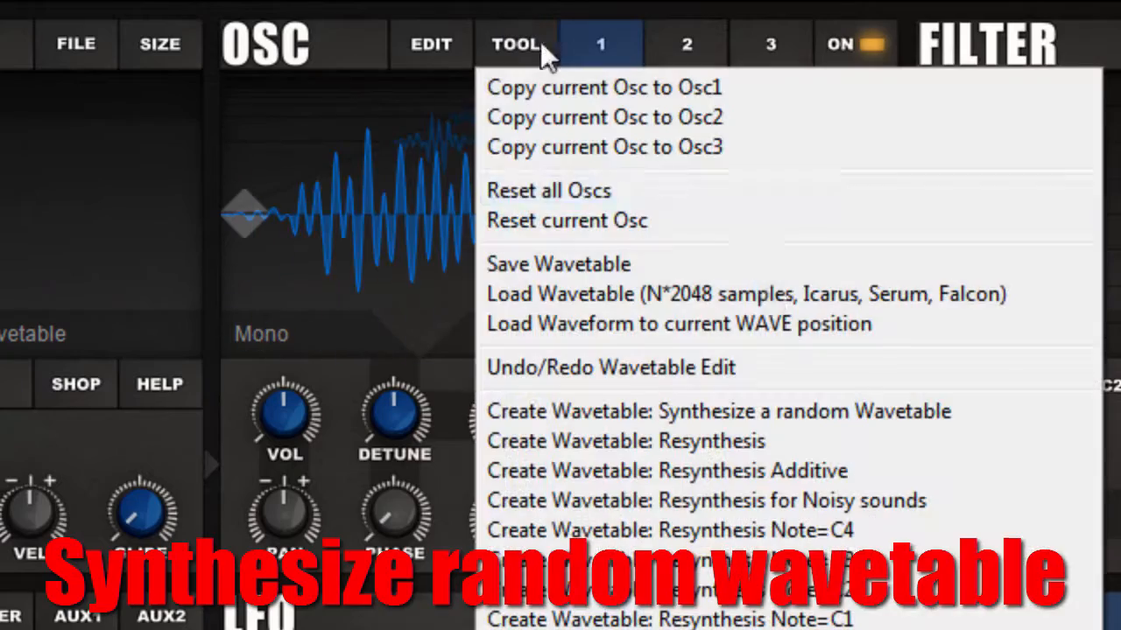
click(834, 417)
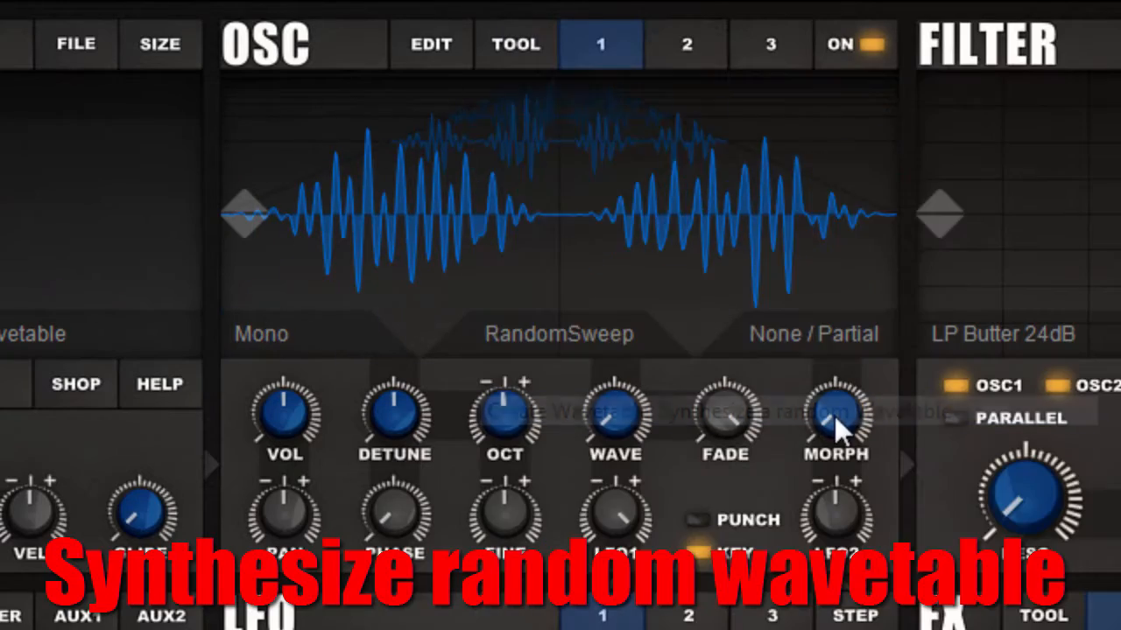
click(520, 35)
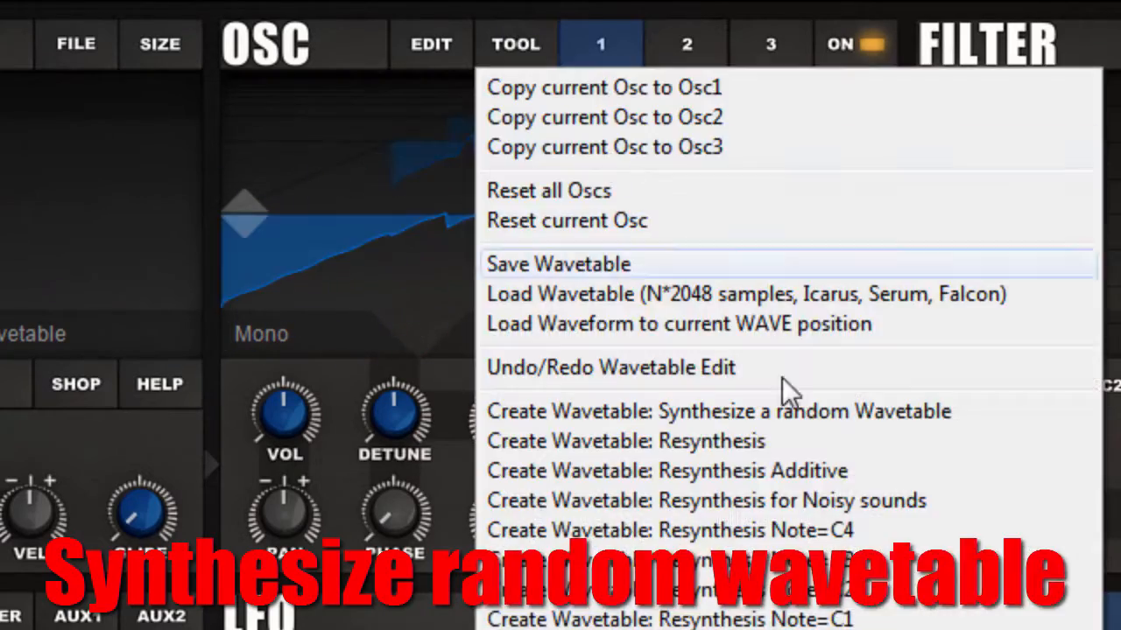
click(849, 408)
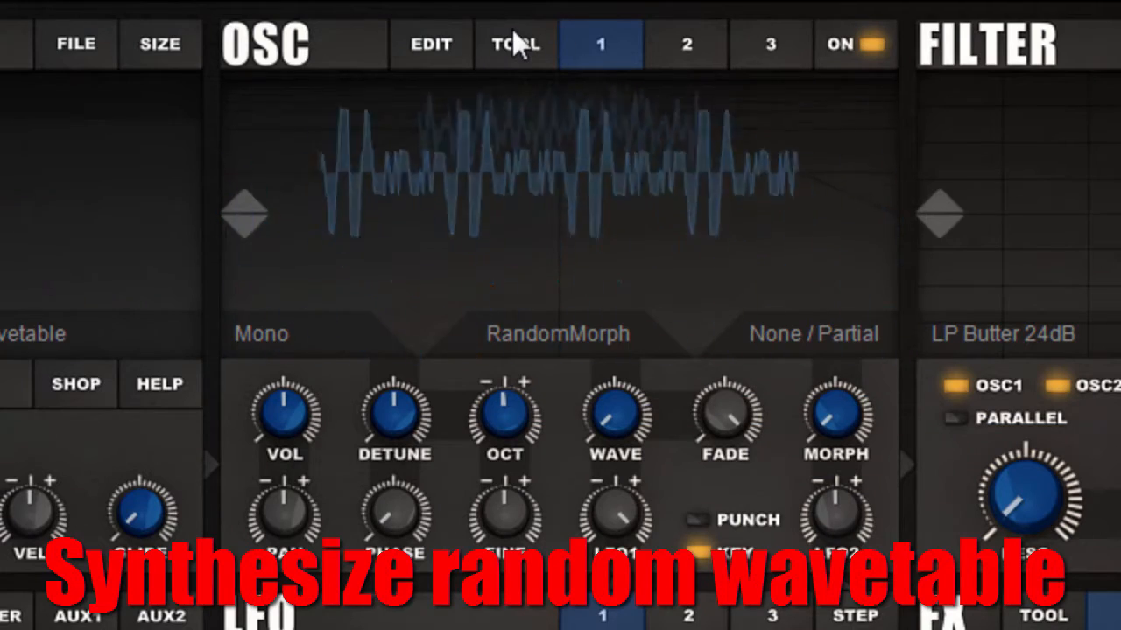
click(513, 28)
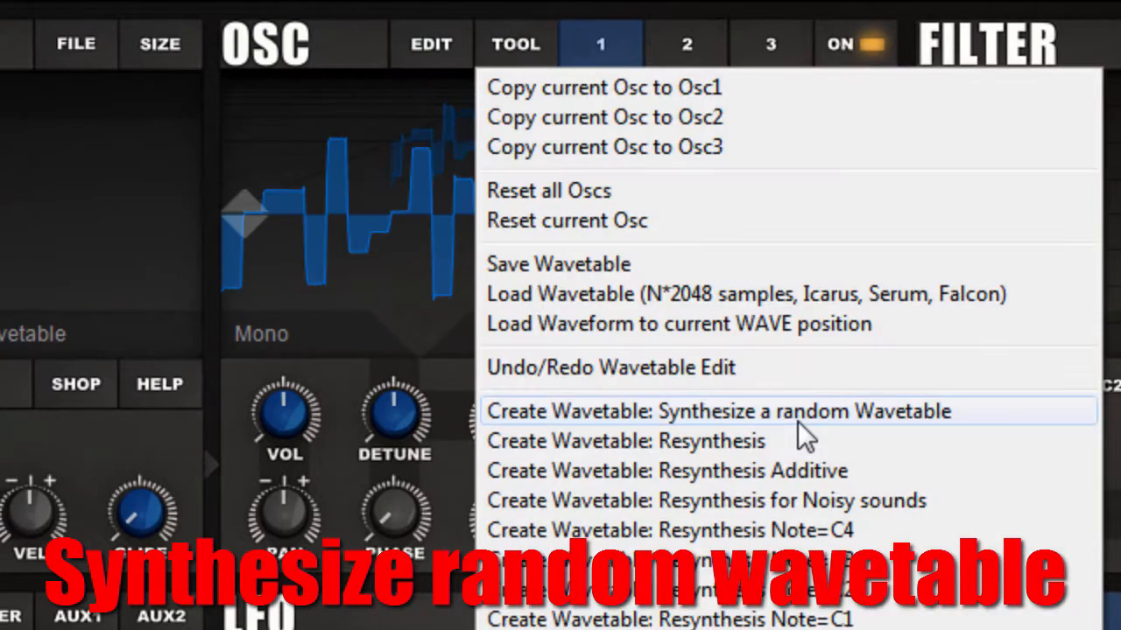
click(797, 419)
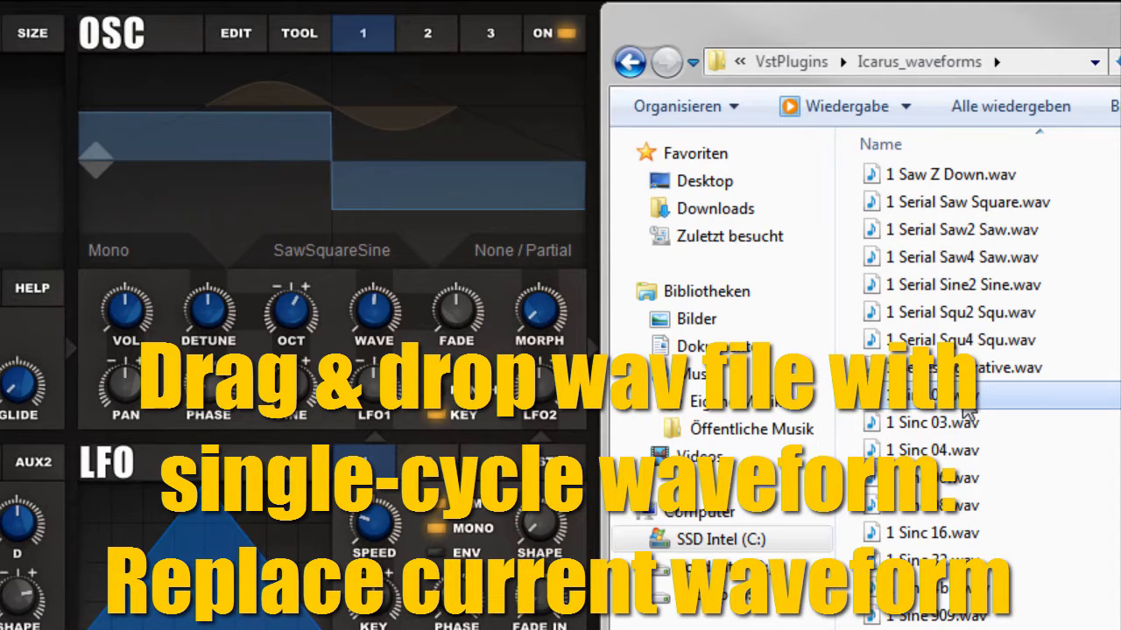
- Replace the current waveform of the SawSquareSine wavetable with single-cycle files from the Icarus_waveforms folder, ending with 1 Sinc 32.wav
drag(965, 405, 374, 158)
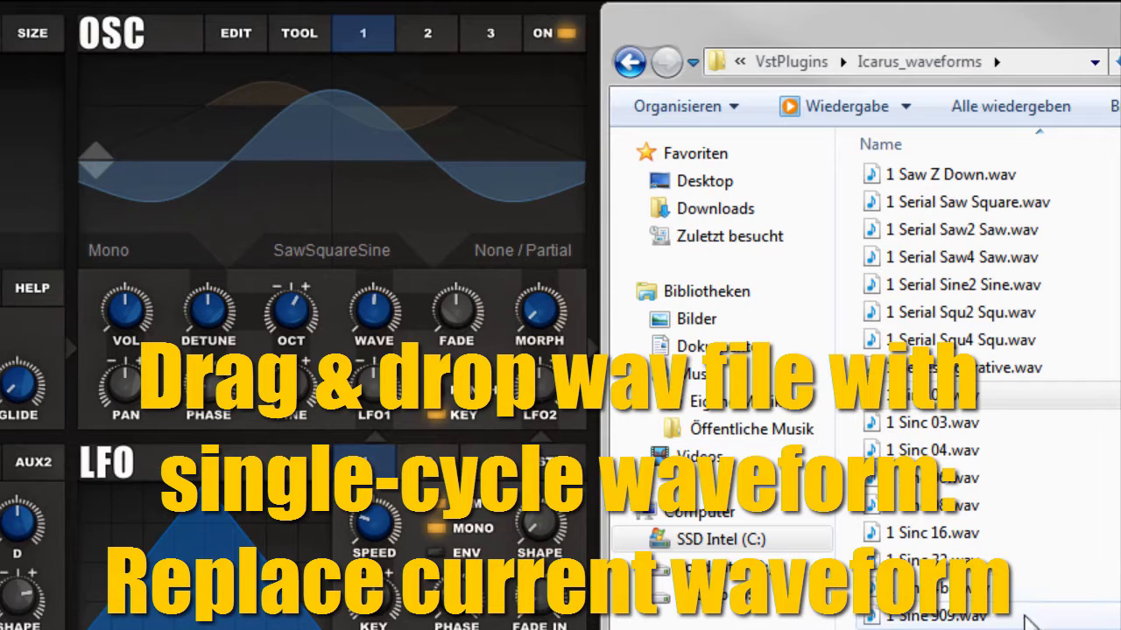
drag(964, 396, 350, 150)
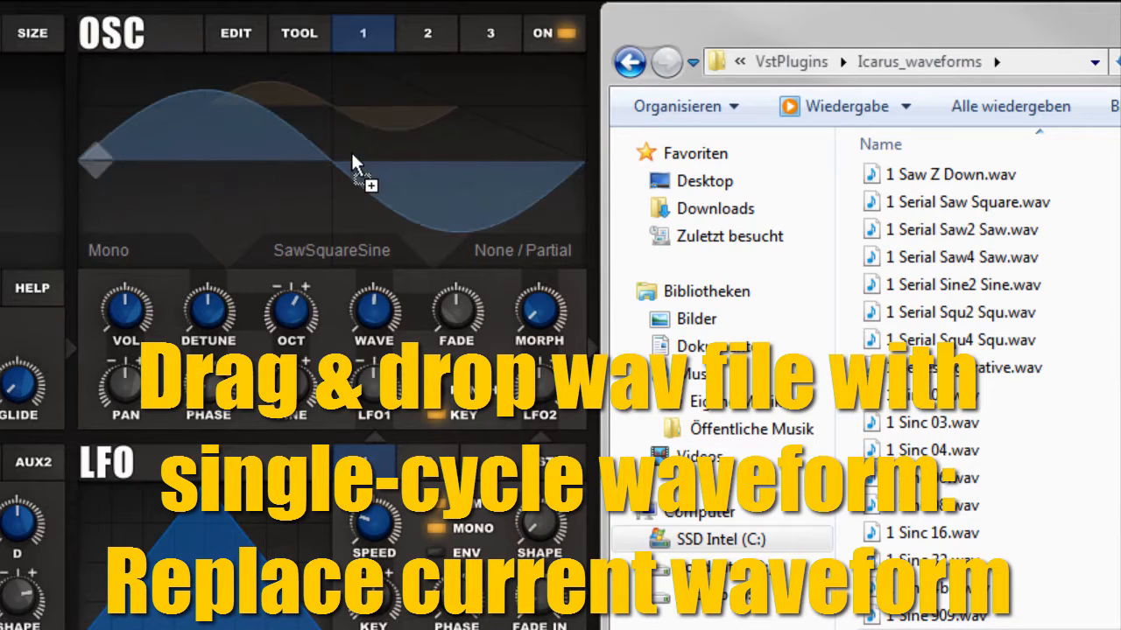
drag(975, 246, 284, 159)
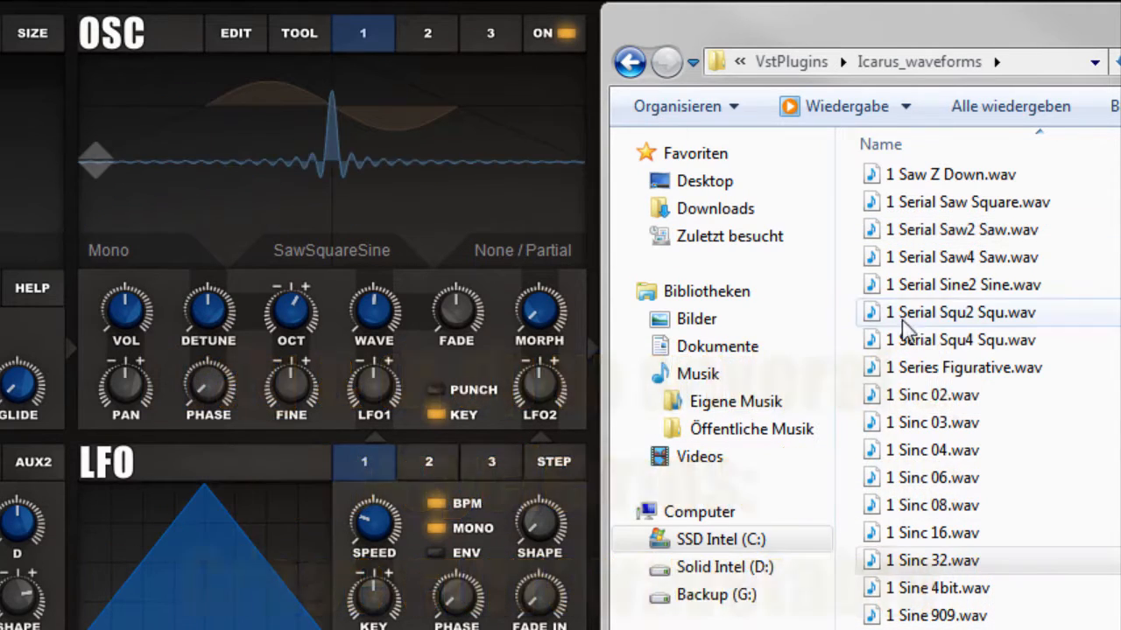
- Select the files 1 Sinc 02.wav to 1 Sinc 16.wav and load them together into oscillator 1 as a new wavetable
click(935, 396)
key(shift+Down)
key(shift+Down)
key(shift+Down)
key(shift+Down)
key(shift+Down)
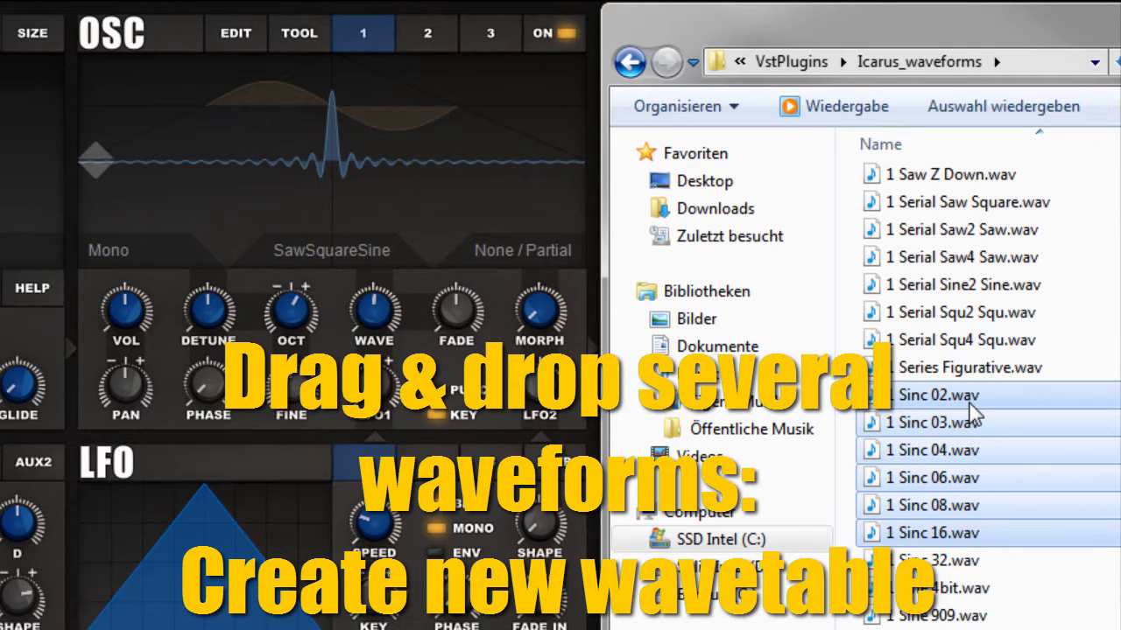
drag(970, 400, 970, 400)
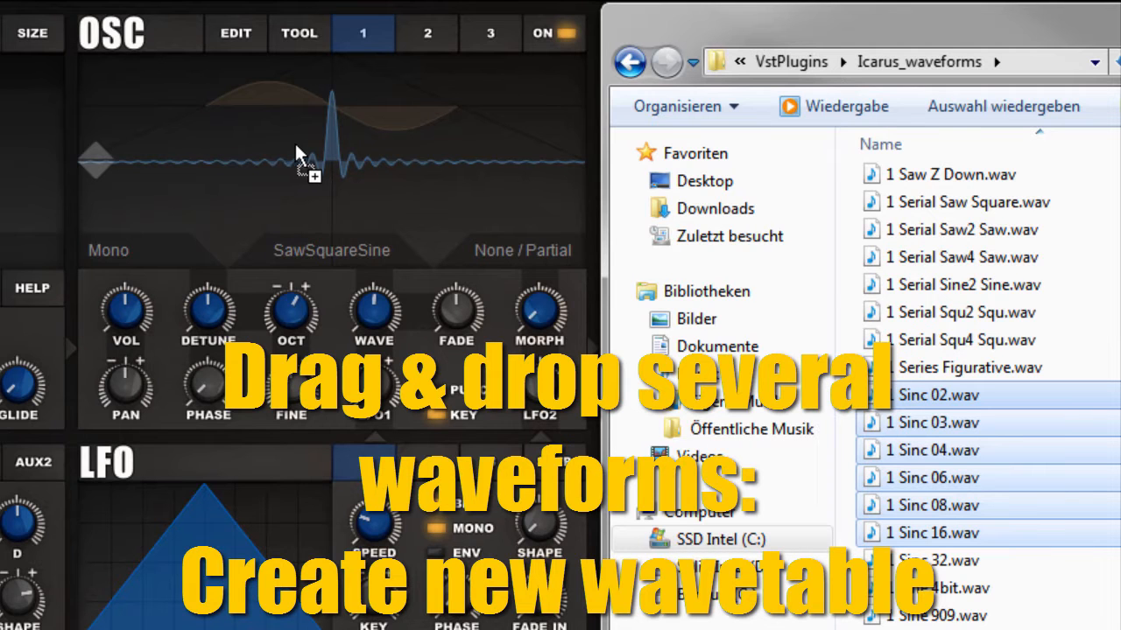
drag(296, 147, 301, 146)
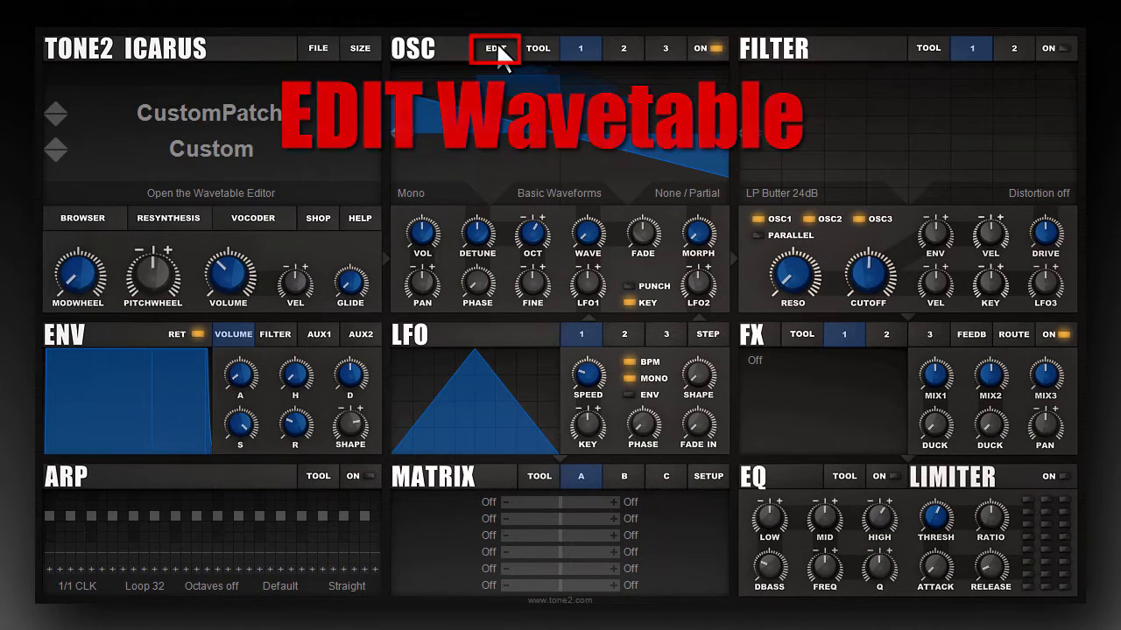
- Open the wavetable editor for Basic Waveforms and view several of its waveforms in turn, ending on waveform 20
click(504, 49)
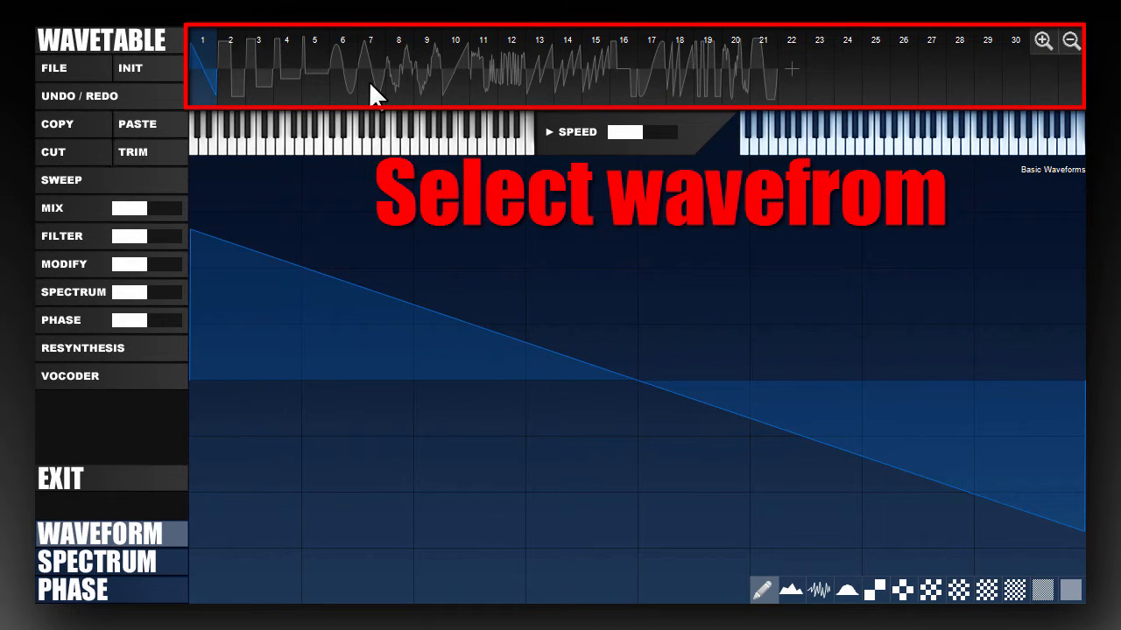
click(251, 78)
click(316, 77)
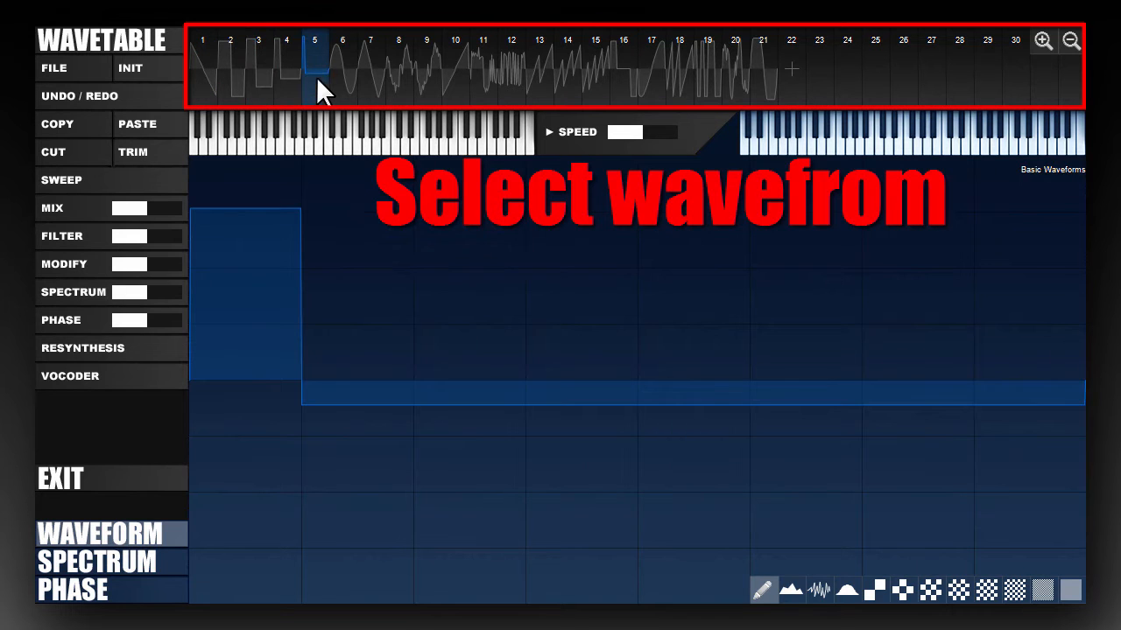
click(382, 79)
click(451, 78)
click(511, 77)
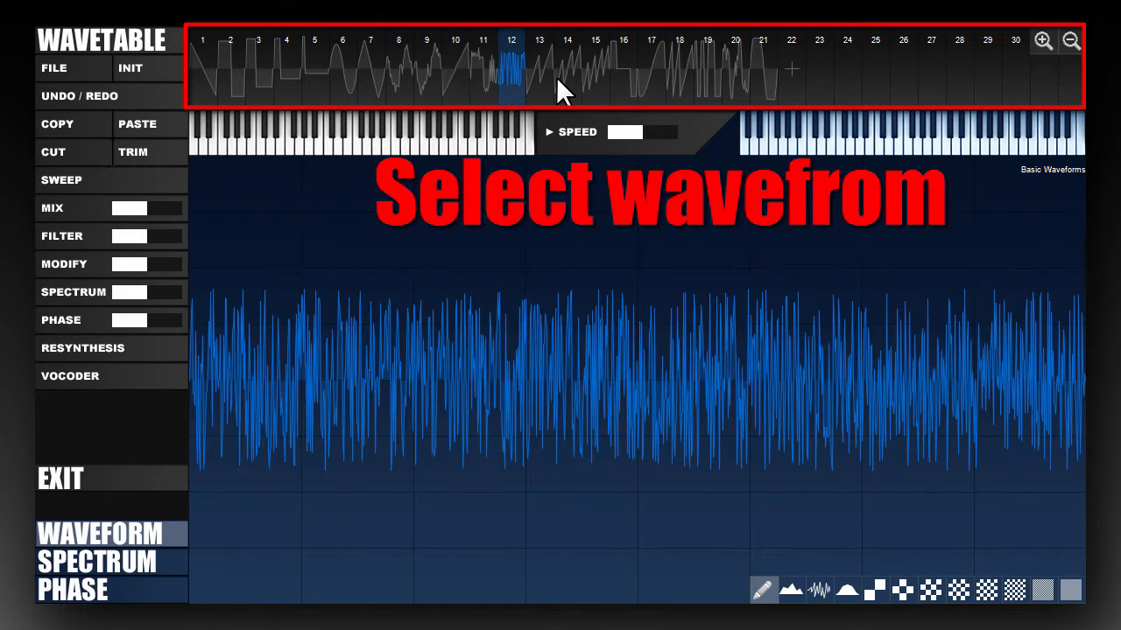
click(567, 76)
click(653, 75)
click(691, 80)
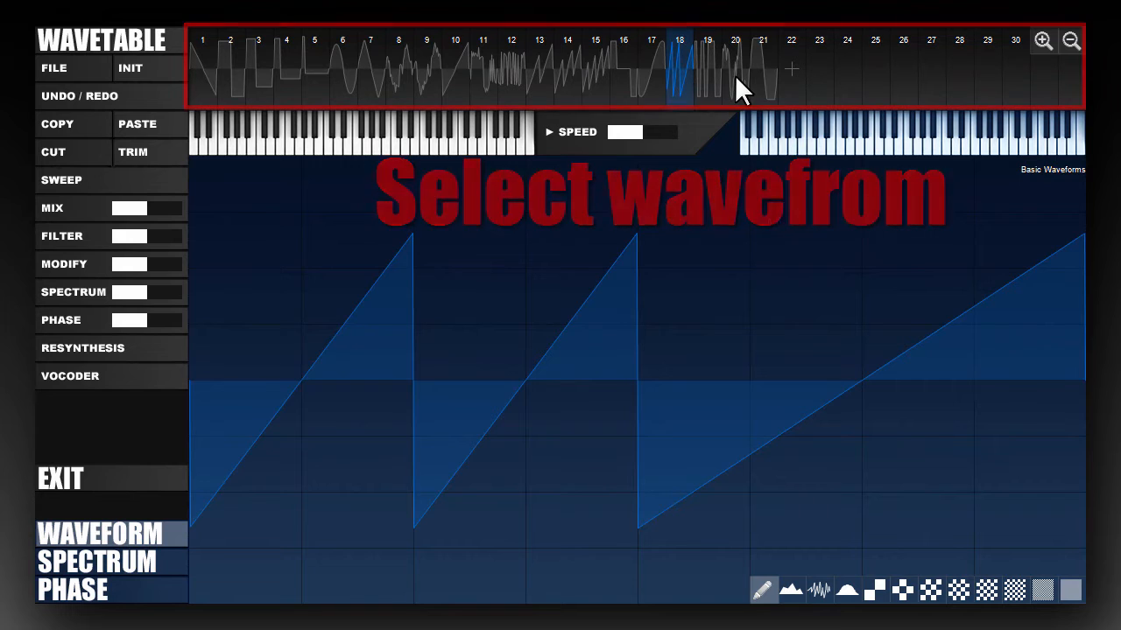
click(735, 77)
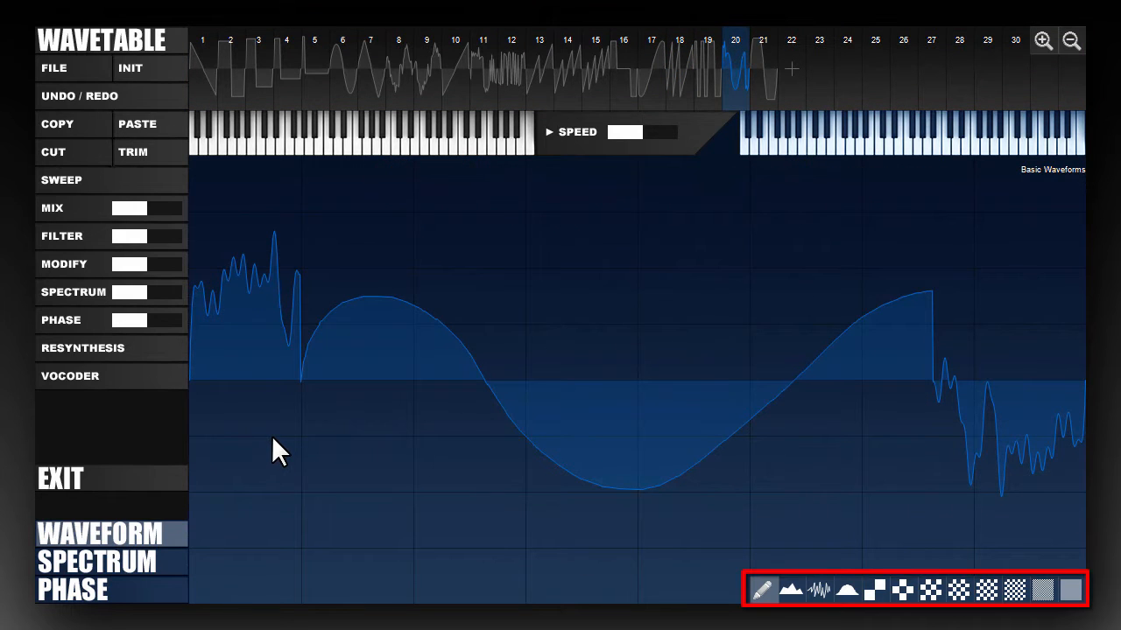
- Reshape waveform 20 with freehand pencil curves and a straight rising line across its middle
drag(272, 435, 328, 311)
mouse_move(400, 326)
mouse_down()
mouse_move(814, 463)
mouse_move(873, 546)
mouse_up()
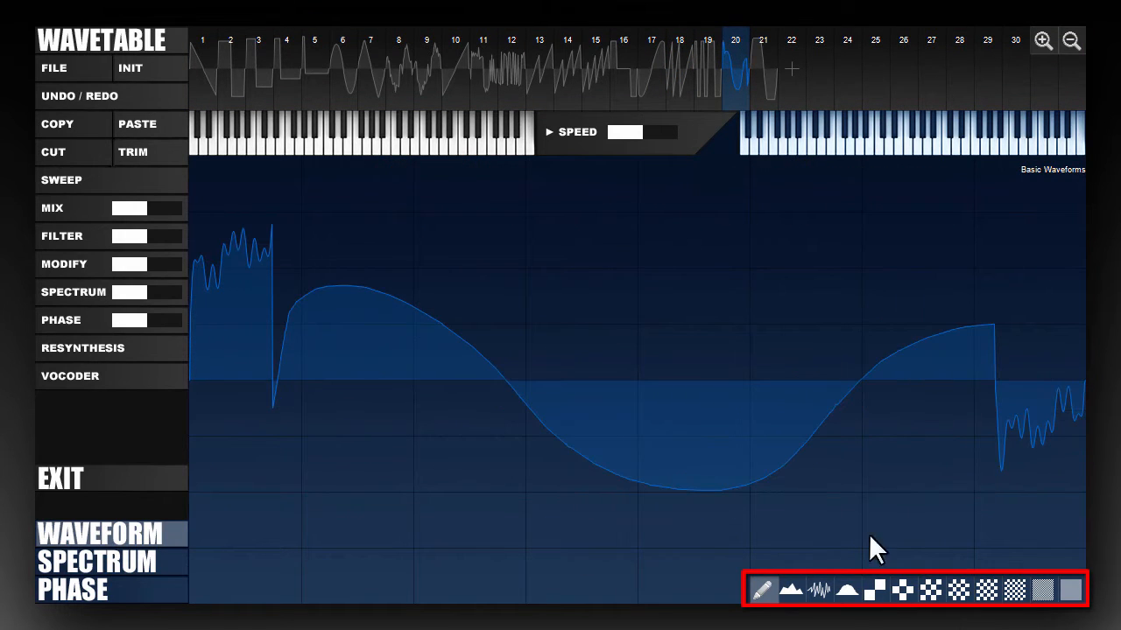
click(790, 590)
mouse_move(440, 499)
mouse_down()
mouse_move(799, 341)
mouse_move(930, 309)
mouse_up()
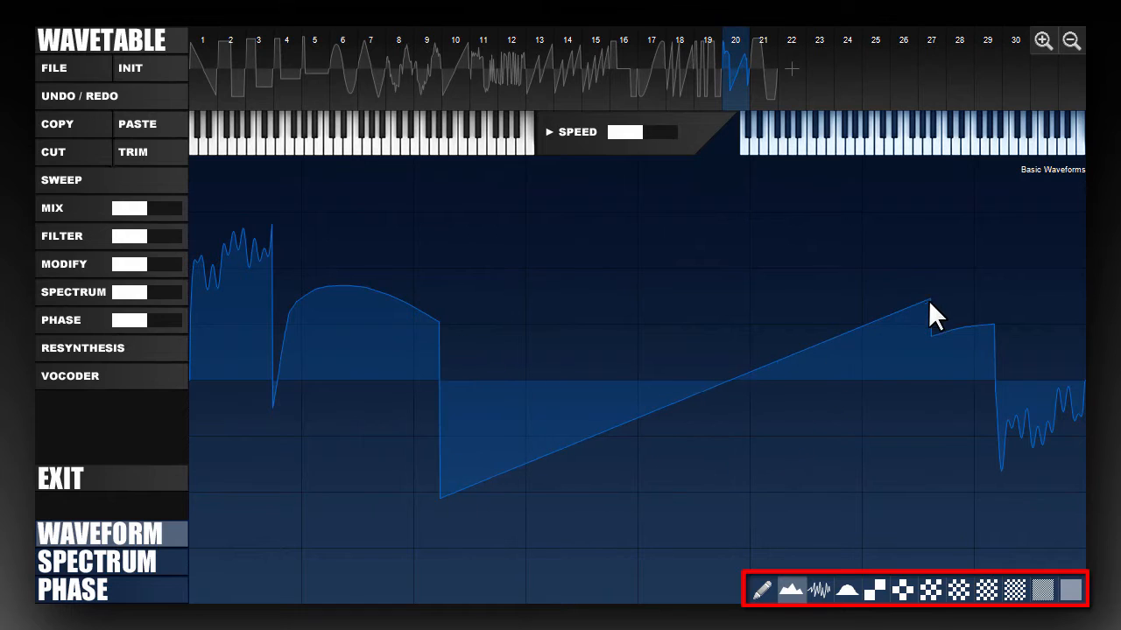
- Add noise across the middle of waveform 20 and smooth the noisy section
click(814, 599)
mouse_move(371, 320)
mouse_down()
mouse_move(518, 380)
mouse_move(905, 383)
mouse_up()
click(847, 592)
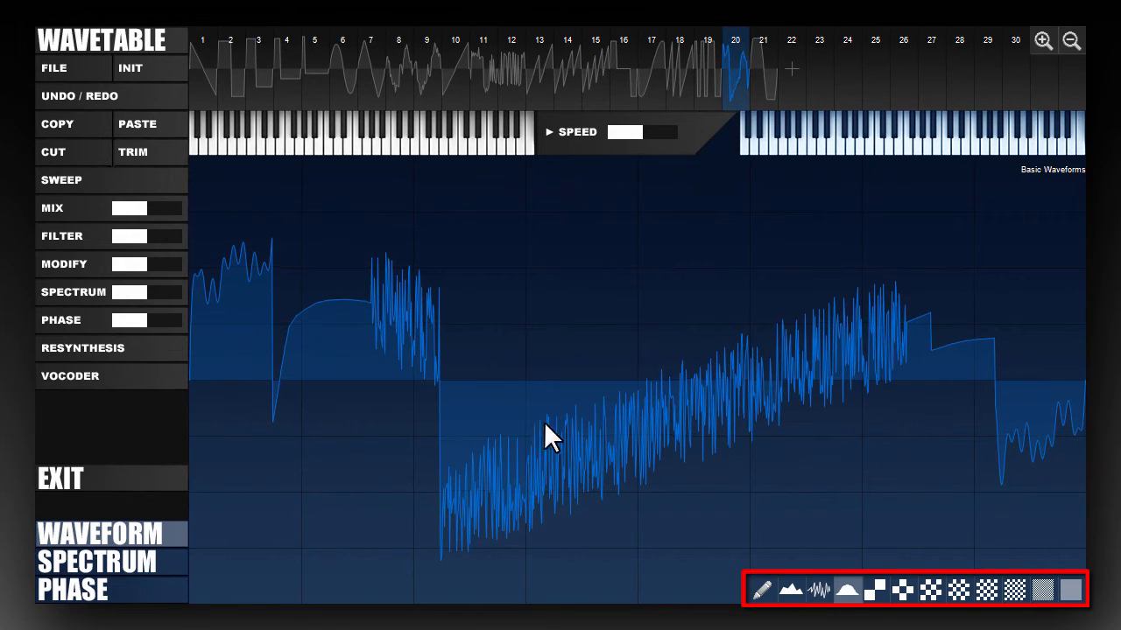
mouse_move(545, 435)
mouse_down()
mouse_move(756, 394)
mouse_move(601, 450)
mouse_move(849, 408)
mouse_move(643, 427)
mouse_move(937, 384)
mouse_move(642, 437)
mouse_up()
- Redraw waveform 20 as stepped blocks using the grid-quantised drawing tools
click(872, 592)
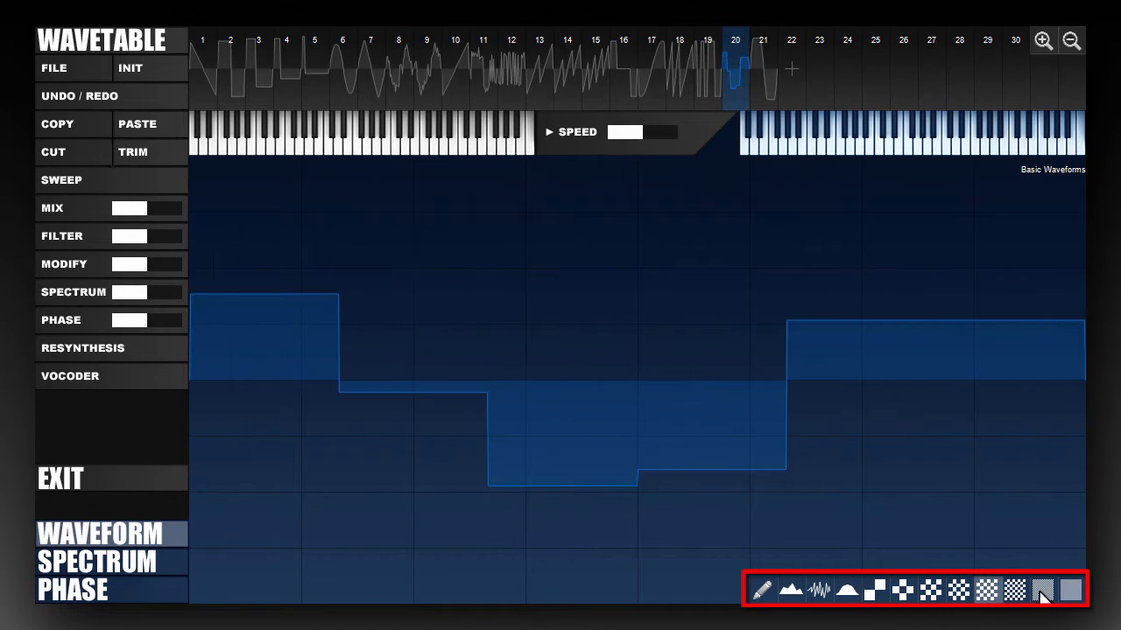
click(1039, 590)
mouse_move(464, 236)
mouse_down()
mouse_move(853, 528)
mouse_move(1082, 326)
mouse_up()
drag(842, 313, 260, 436)
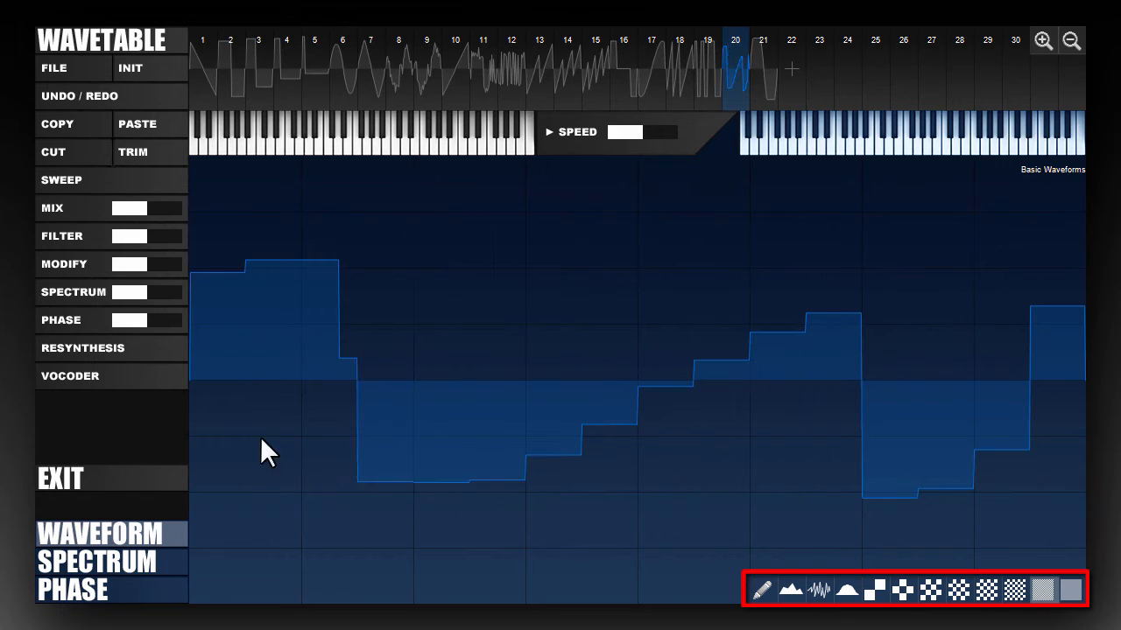
- Redraw the first part of waveform 20 with a lower stepped stroke and set the wavetable playback speed near its minimum
drag(260, 437, 207, 372)
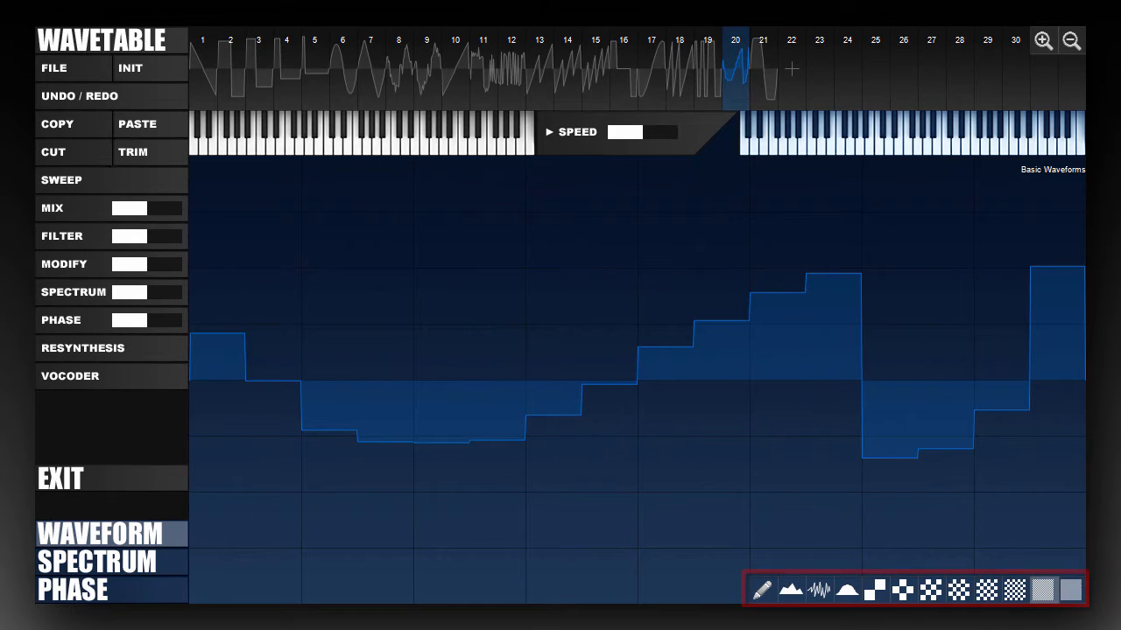
drag(642, 132, 629, 133)
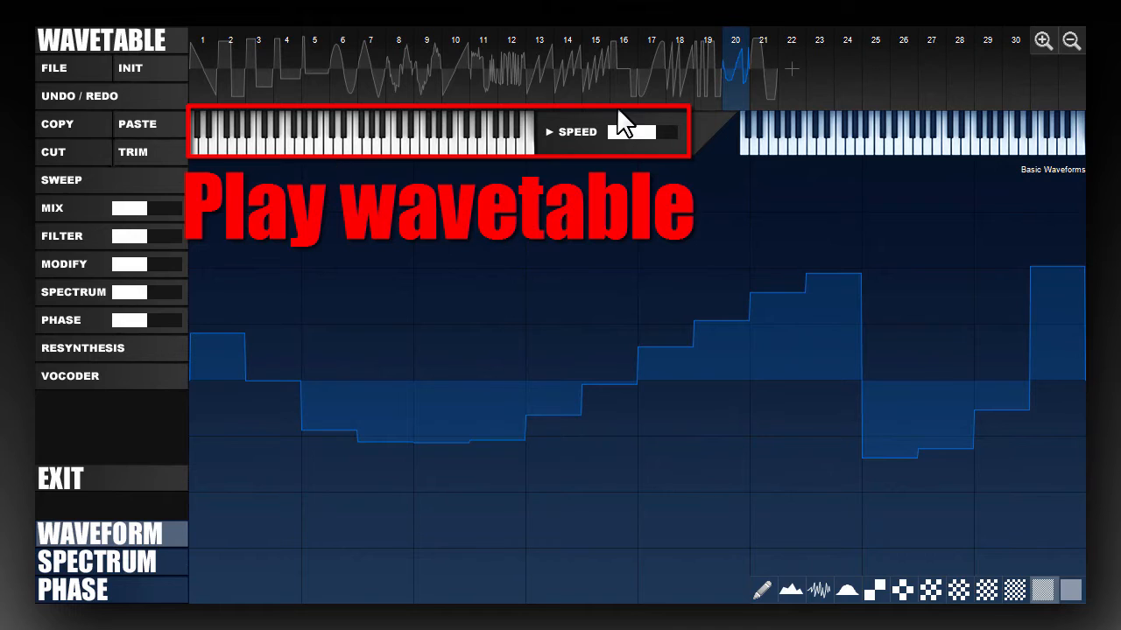
click(613, 132)
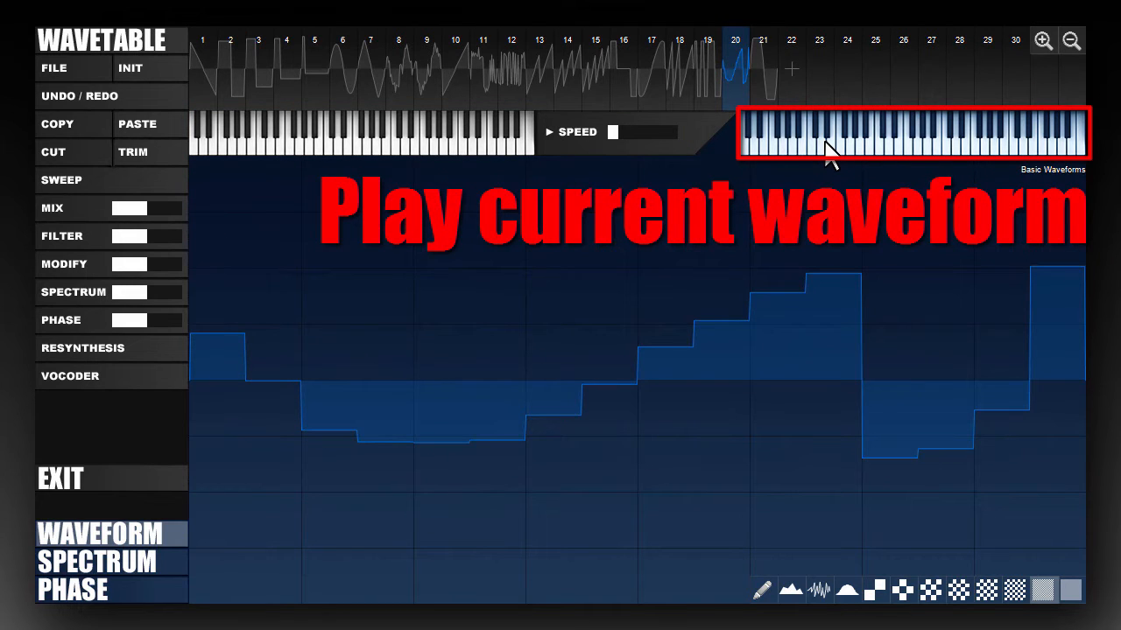
- Audition the current waveform at several pitches and pick another waveform to listen to
drag(830, 151, 935, 143)
drag(935, 143, 937, 143)
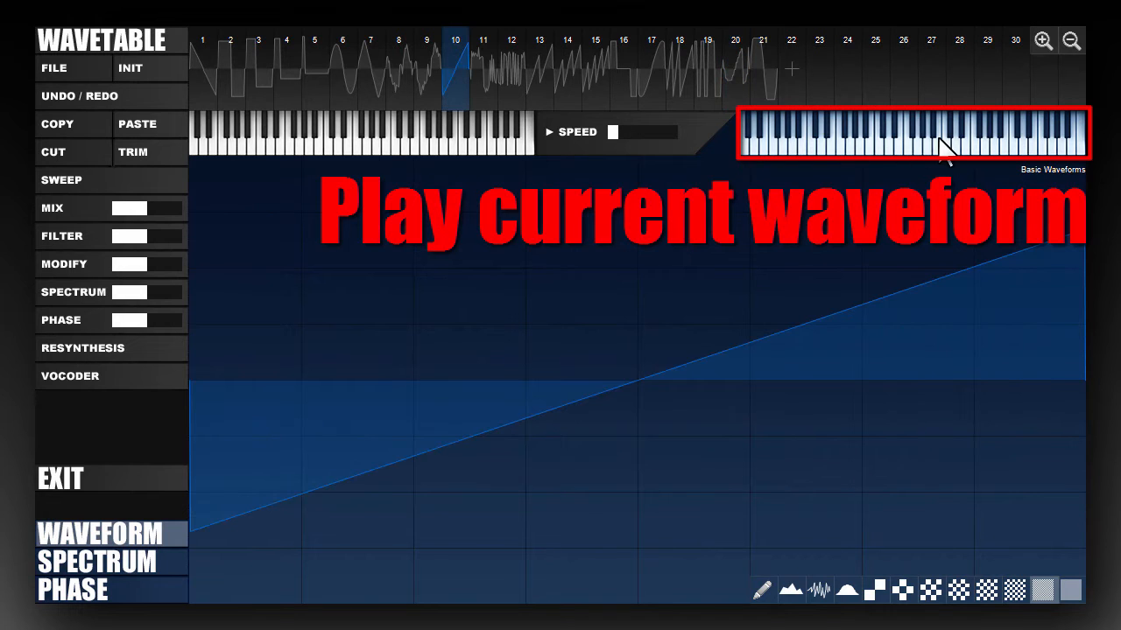
click(345, 77)
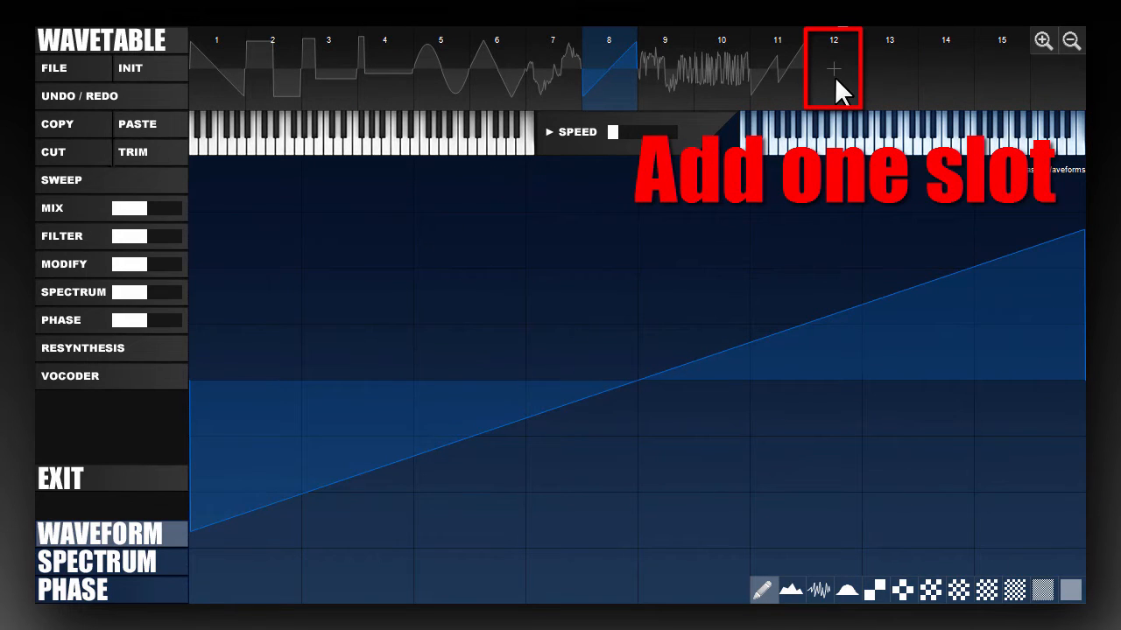
- Add a new waveform in slot 12 and initialise it as a sine, then as a saw
click(835, 76)
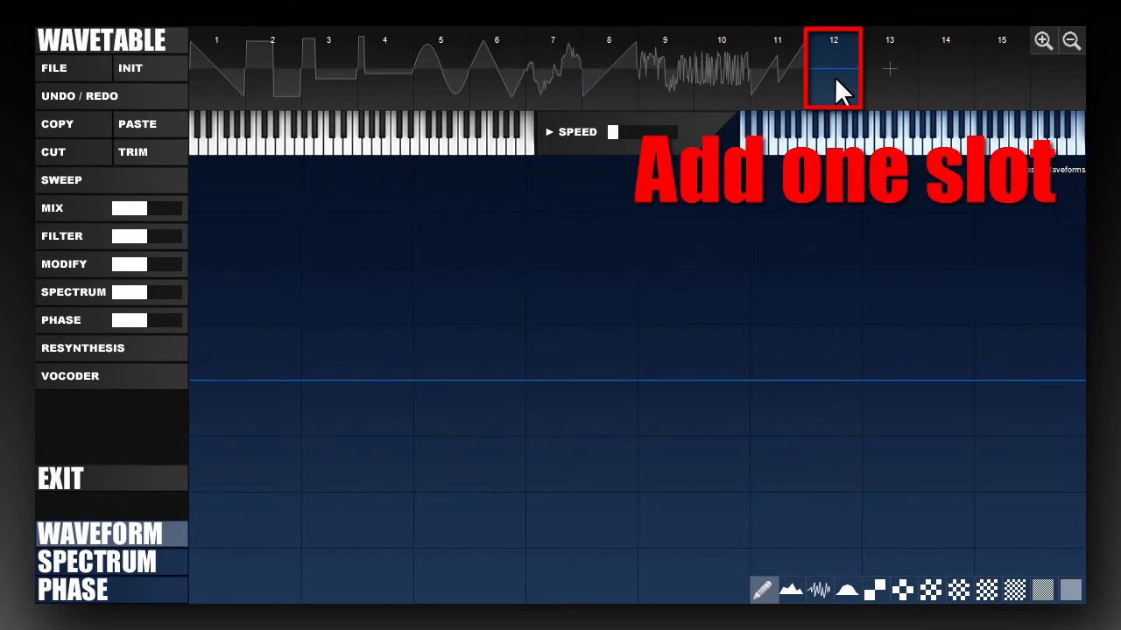
click(159, 65)
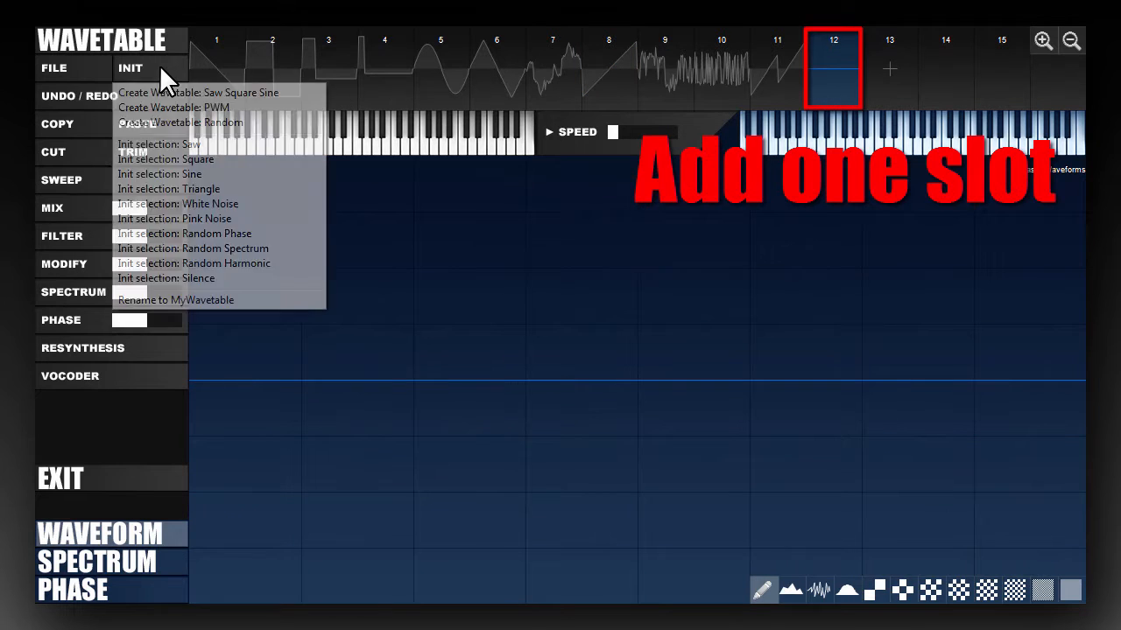
click(203, 174)
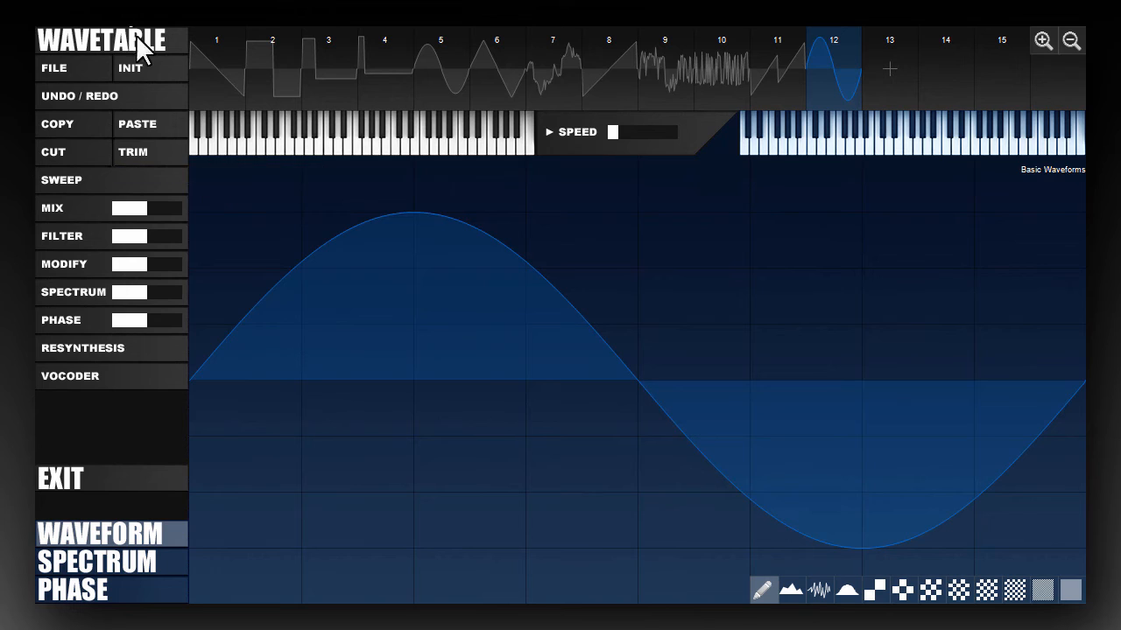
click(135, 68)
click(213, 144)
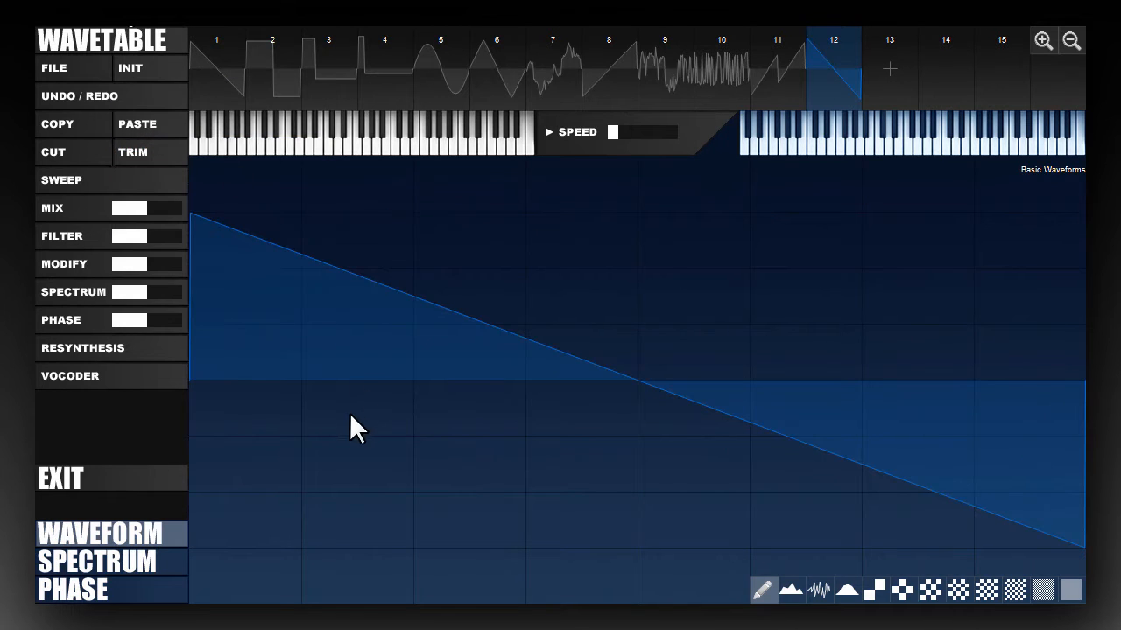
- Draw freehand curves across the saw waveform in slot 12 with the pencil
mouse_move(298, 389)
mouse_down()
mouse_move(488, 342)
mouse_move(816, 451)
mouse_up()
drag(956, 368, 644, 401)
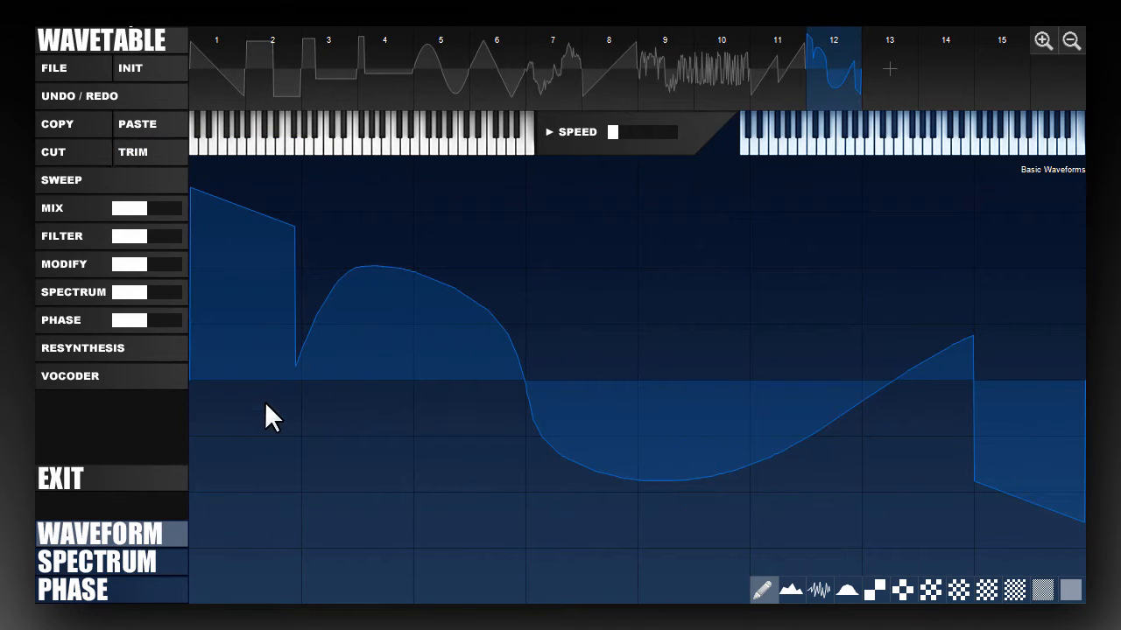
drag(265, 401, 187, 470)
drag(556, 404, 685, 410)
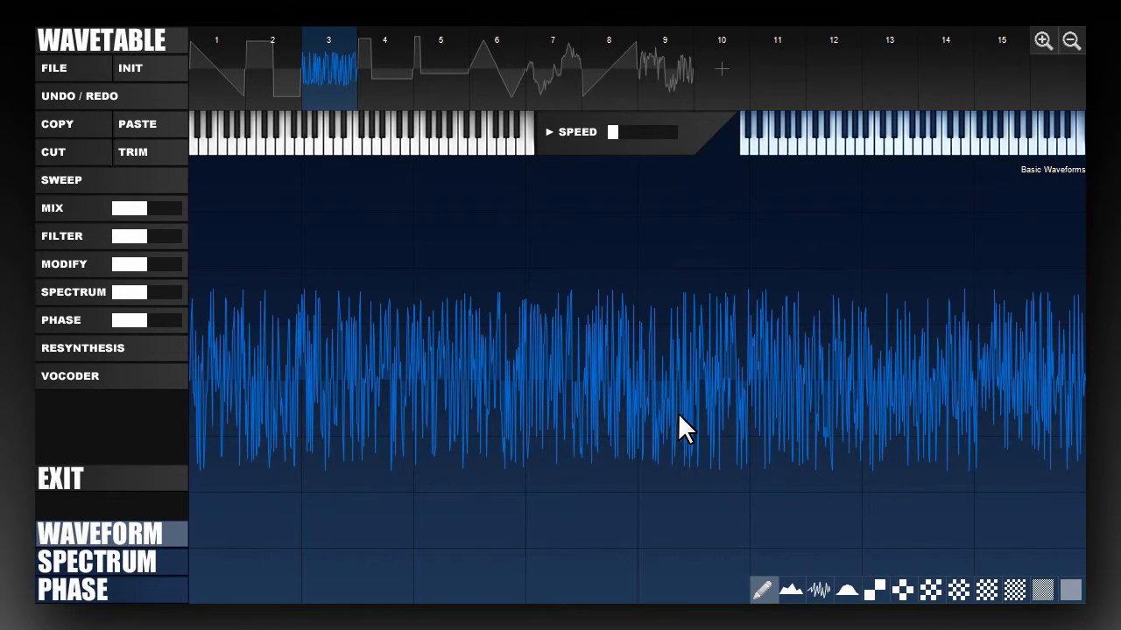
- Cut waveforms 2 to 6 from the wavetable and paste them at slot 4
click(274, 58)
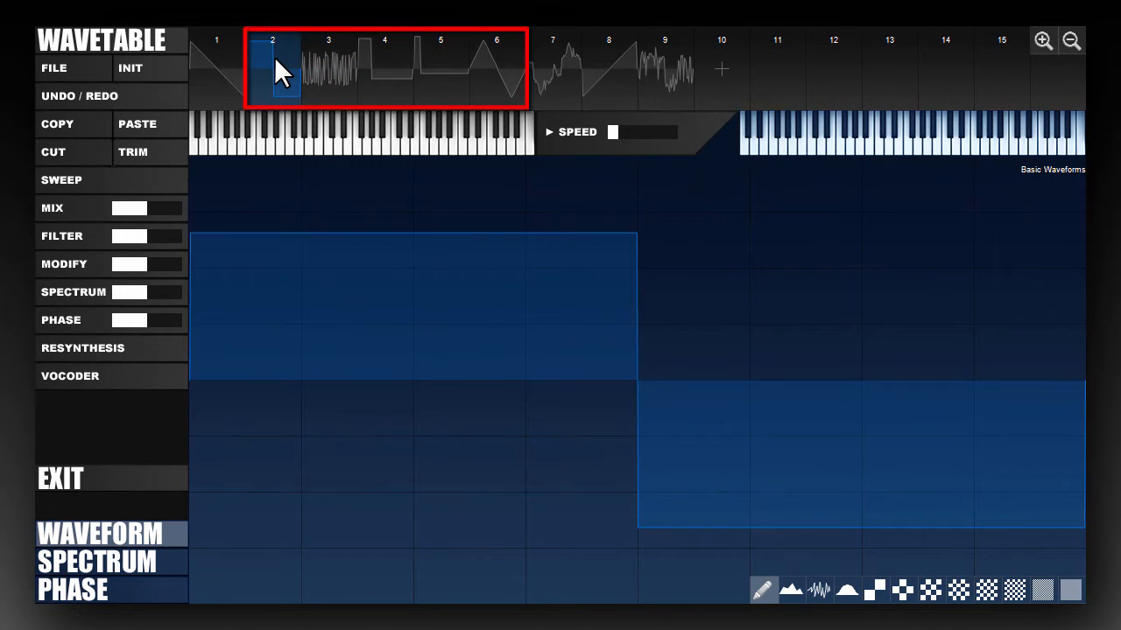
drag(279, 57, 479, 75)
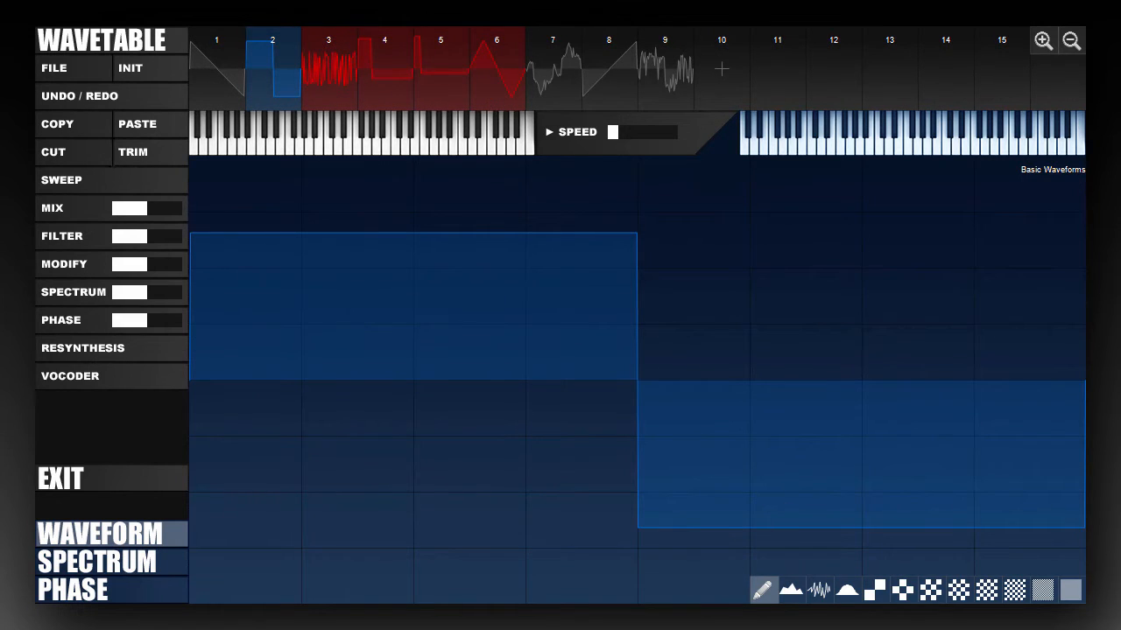
click(62, 155)
click(374, 70)
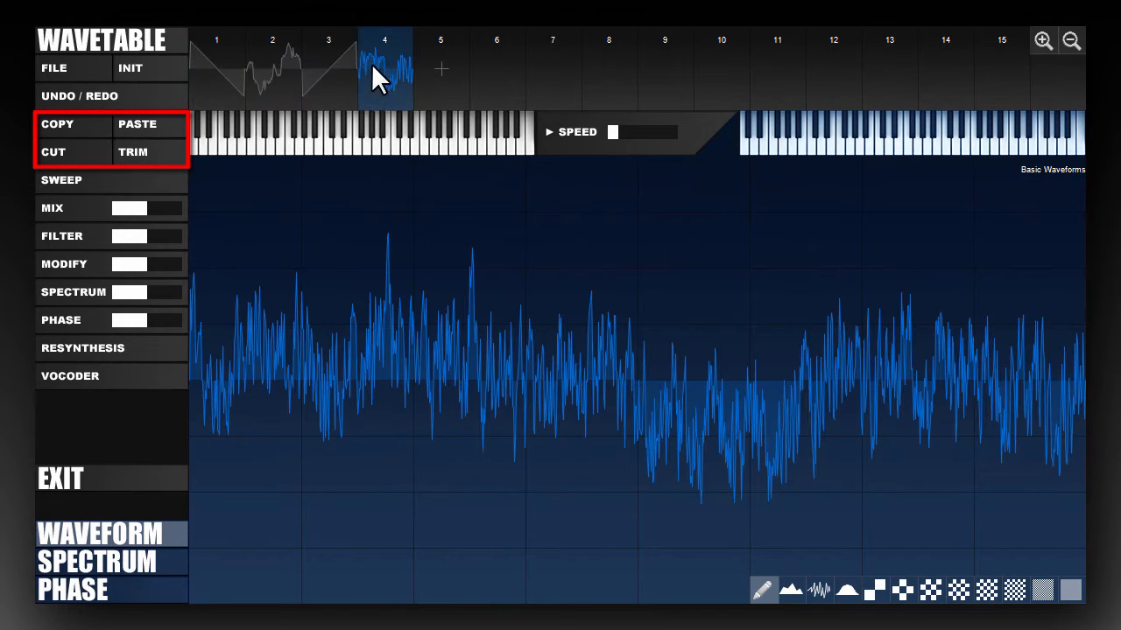
click(148, 123)
click(408, 49)
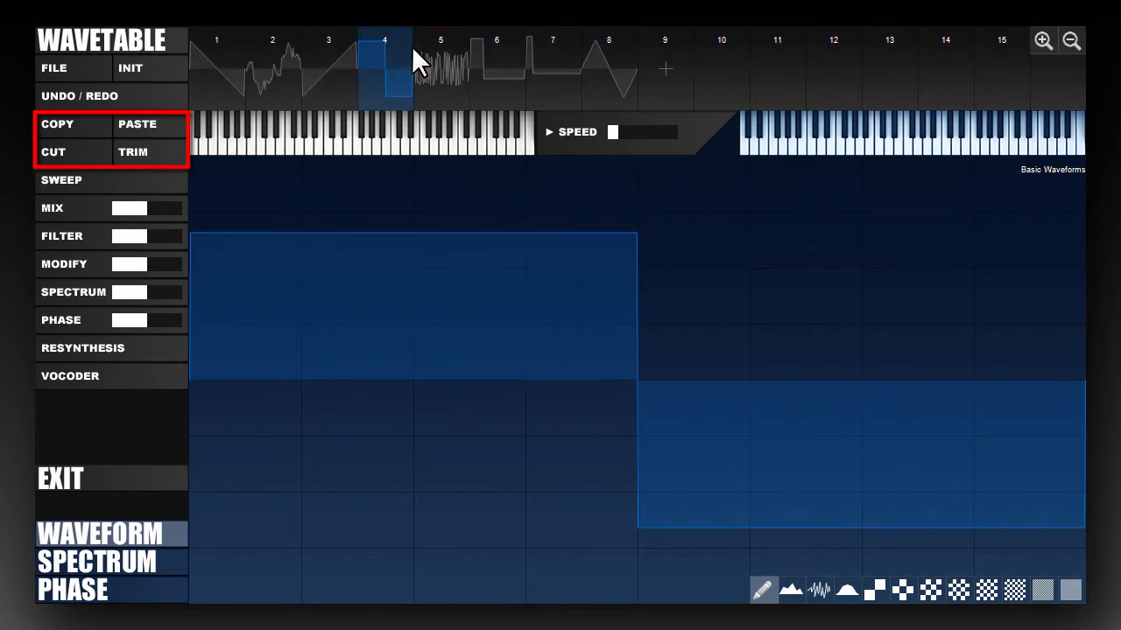
- Select waveforms 2 to 7 and trim the wavetable to that selection
drag(307, 77, 383, 92)
drag(263, 65, 543, 71)
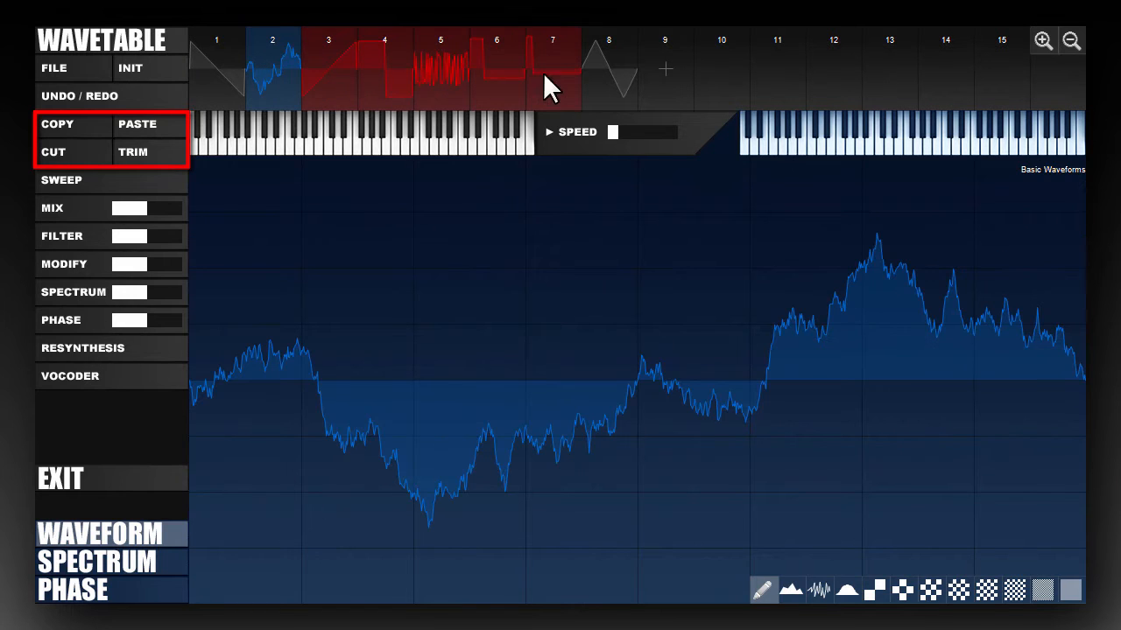
click(140, 147)
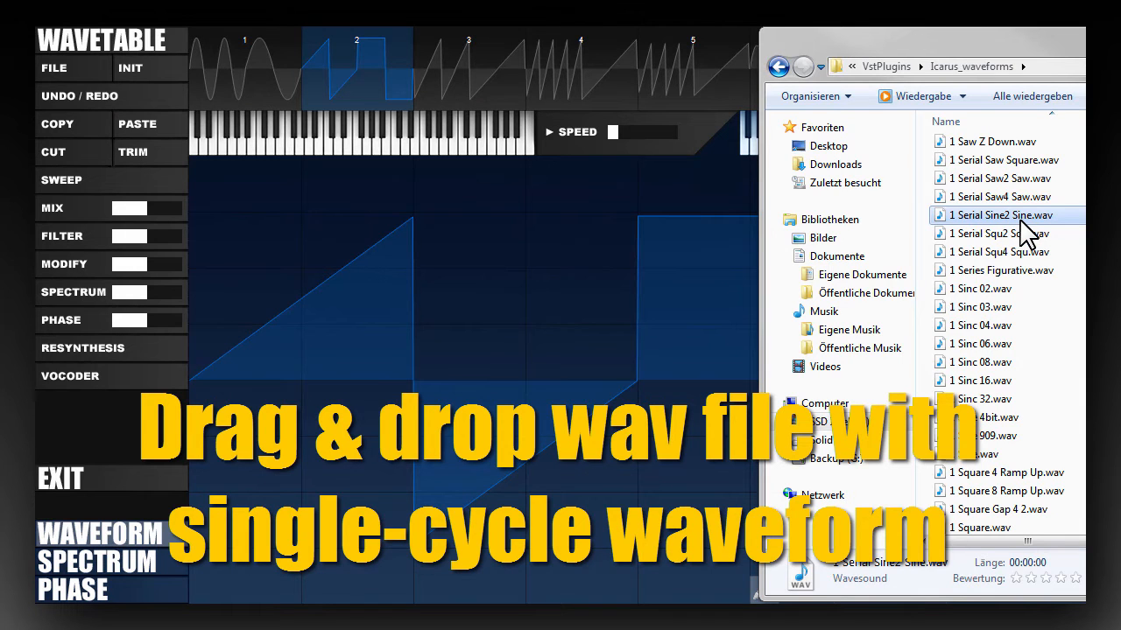
- Load 1 Serial Sine2 Sine.wav into slot 2 and 1 Sinc 32.wav into slot 4 of the wavetable
drag(1020, 219, 325, 68)
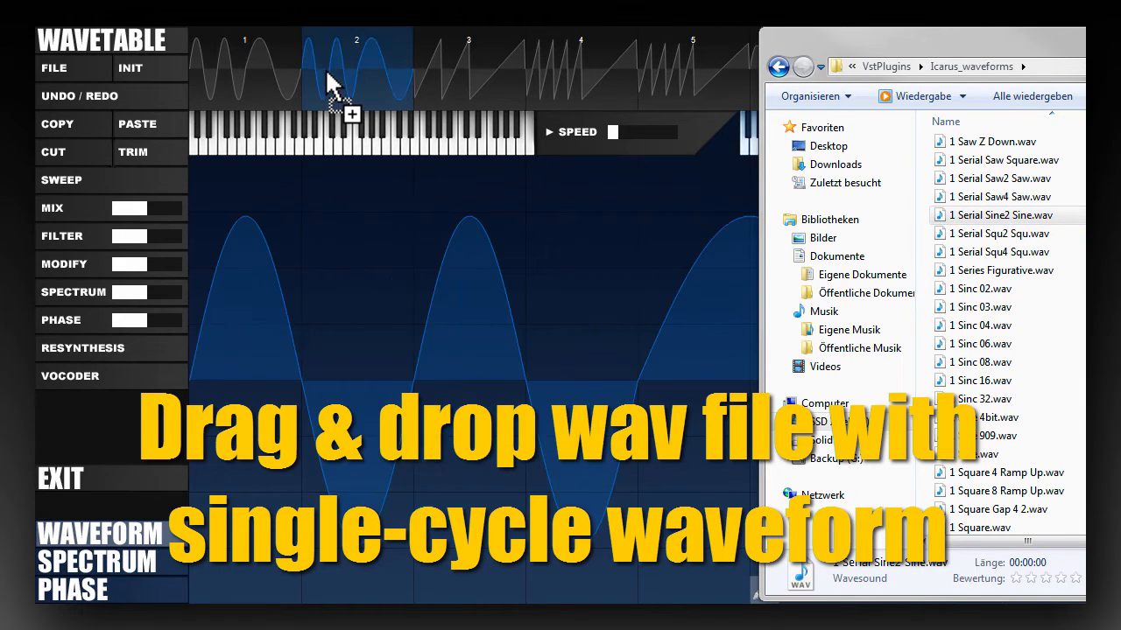
drag(979, 399, 578, 68)
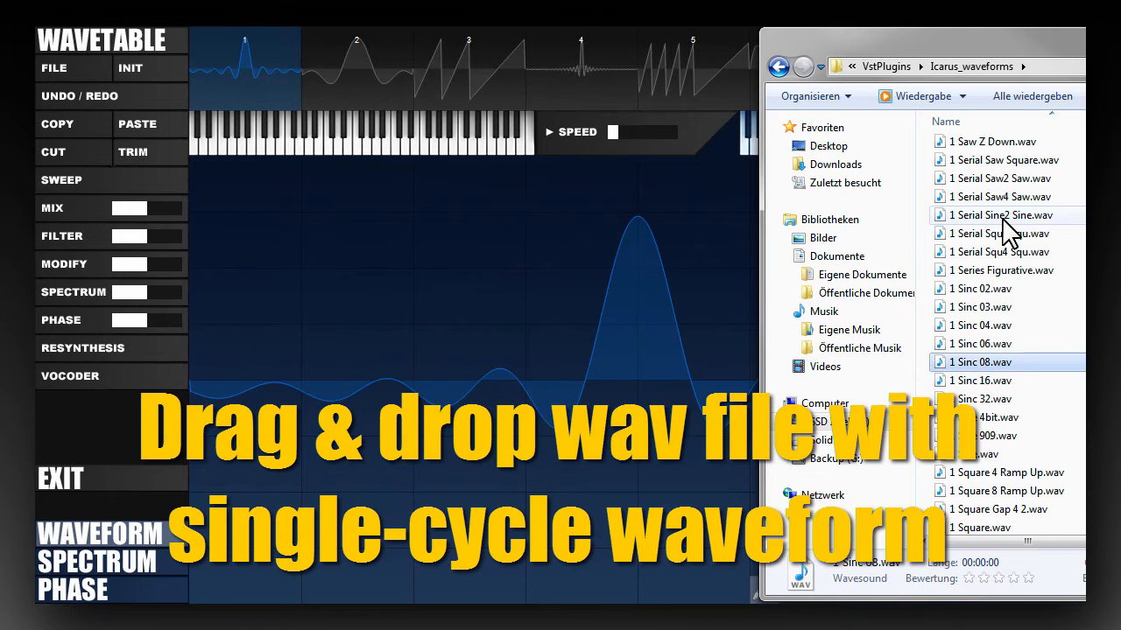
- Load the five consecutive files from 1 Serial Sine2 Sine.wav to 1 Sinc 02.wav into the wavetable, starting at slot 2
click(1003, 219)
key(shift+Down)
key(shift+Down)
key(shift+Down)
key(shift+Down)
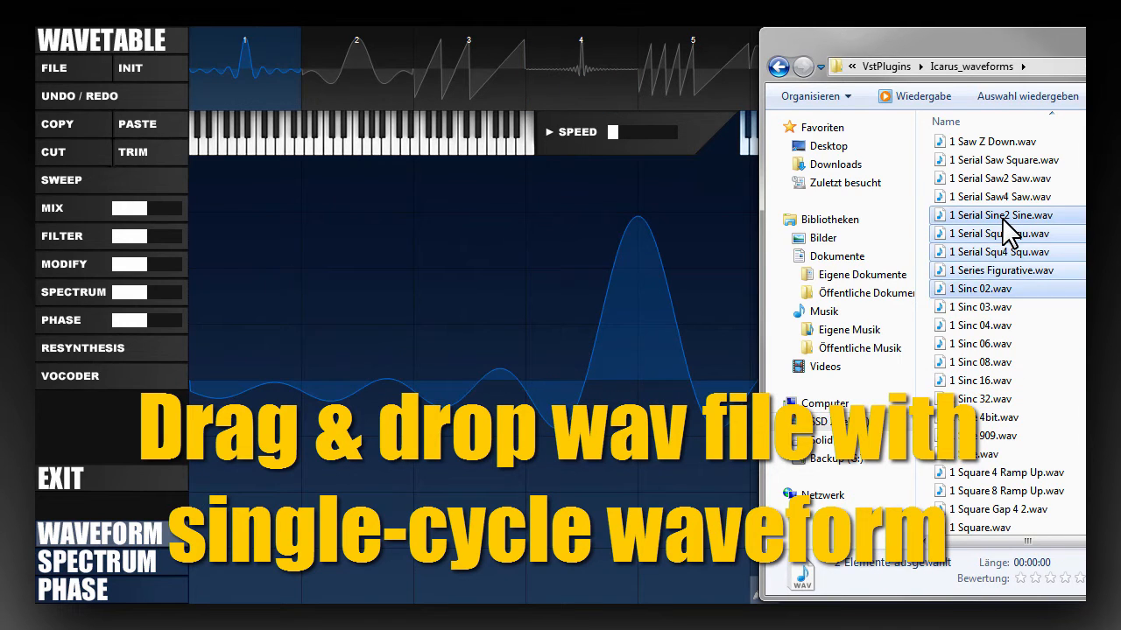
drag(1004, 219, 319, 76)
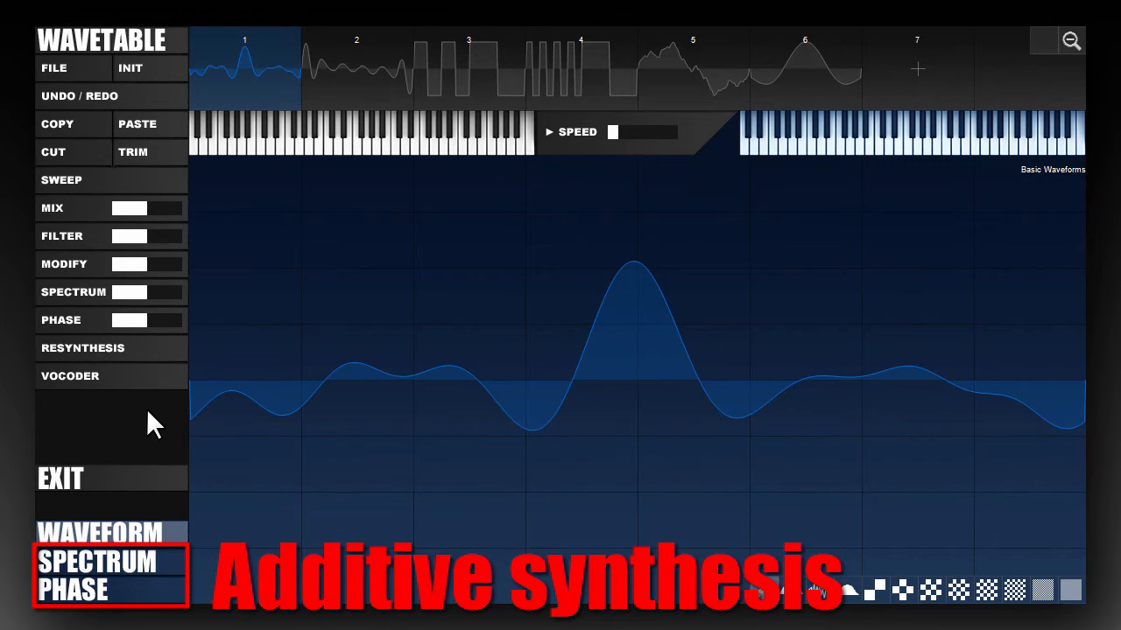
- Switch to spectrum editing and draw falling low harmonics for waveform 1, with peaks at harmonics 10 and 22
click(142, 565)
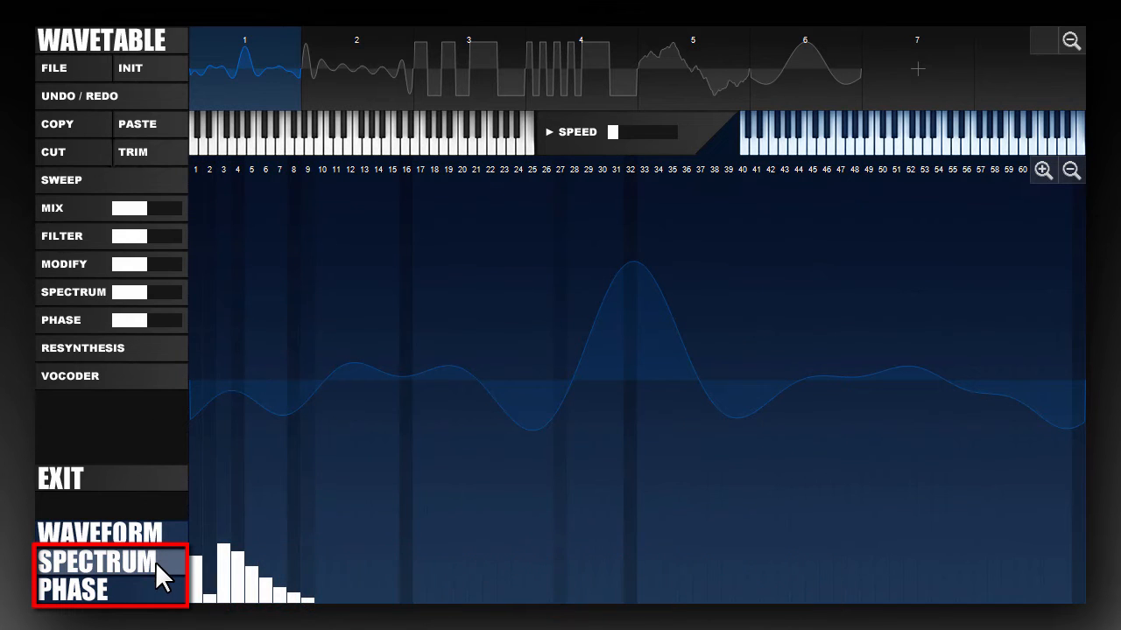
mouse_move(222, 469)
mouse_down()
mouse_move(254, 508)
mouse_move(301, 532)
mouse_move(345, 591)
mouse_move(194, 425)
mouse_up()
drag(208, 508, 399, 602)
click(323, 496)
click(490, 492)
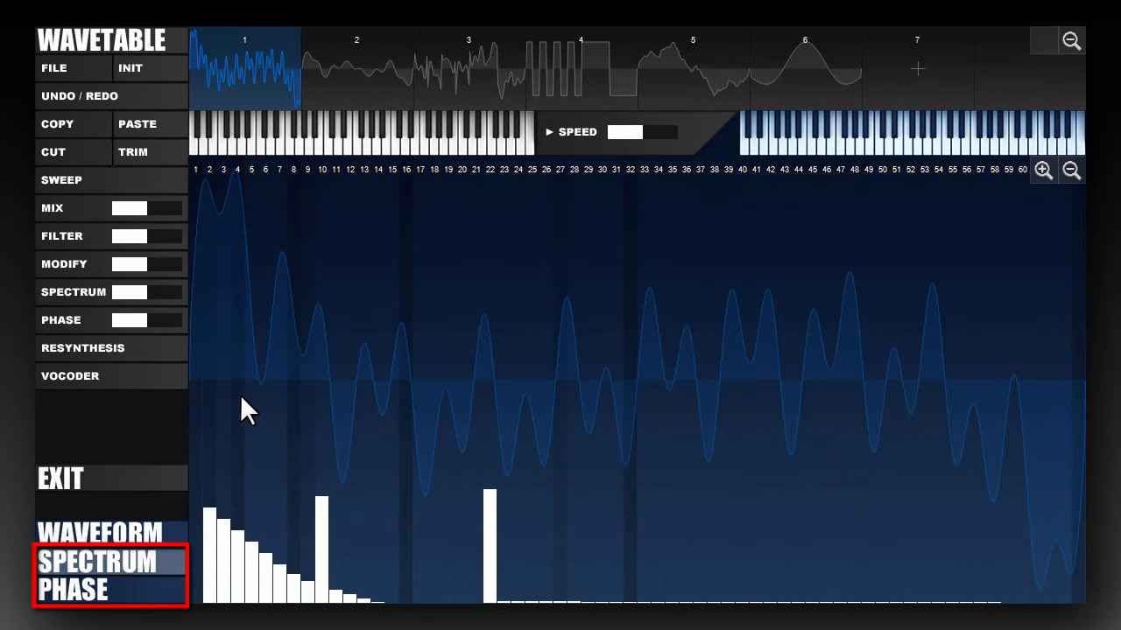
- Redraw waveform 1's spectrum with falling low harmonics, a rise up to harmonic 29, and peaks at harmonics 6 and 18
click(224, 425)
mouse_move(209, 461)
mouse_down()
mouse_move(336, 604)
mouse_move(371, 603)
mouse_up()
drag(195, 557, 636, 604)
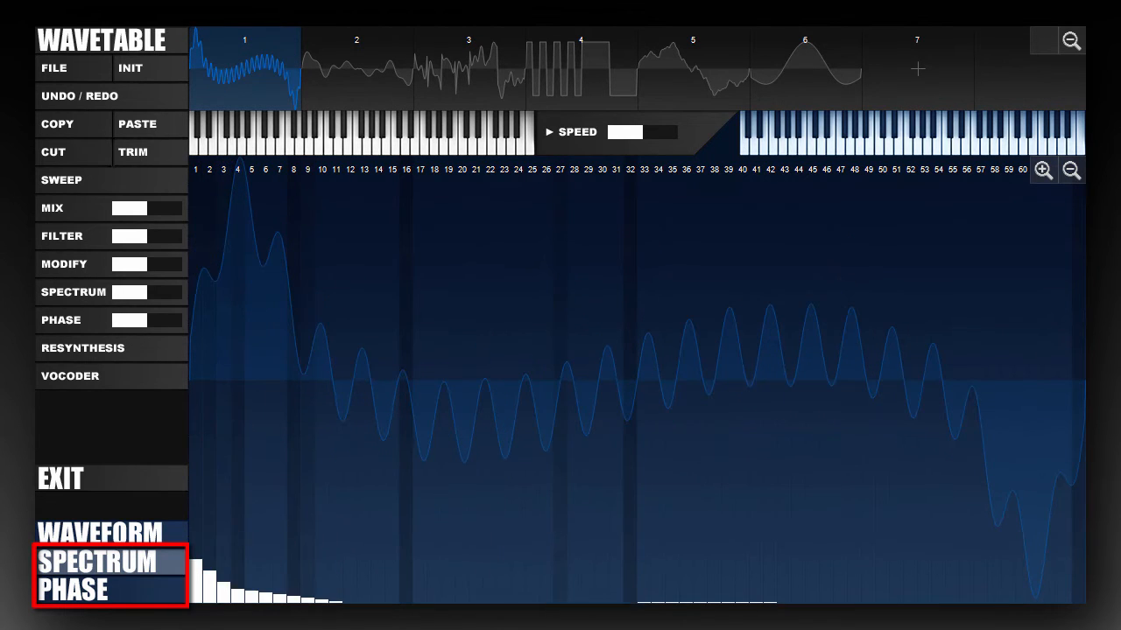
drag(588, 495, 385, 602)
click(266, 444)
click(434, 533)
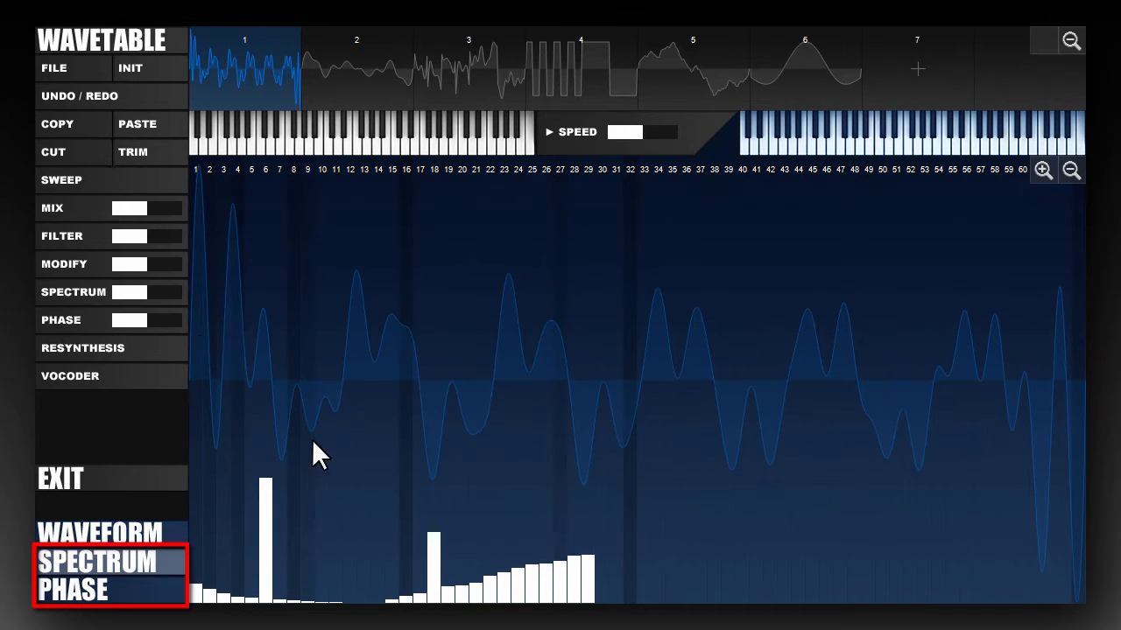
- Redraw waveform 1's low harmonics as a falling slope, add a peak at harmonic 20, and reshape harmonics 5 to 12
drag(196, 514, 490, 604)
click(463, 424)
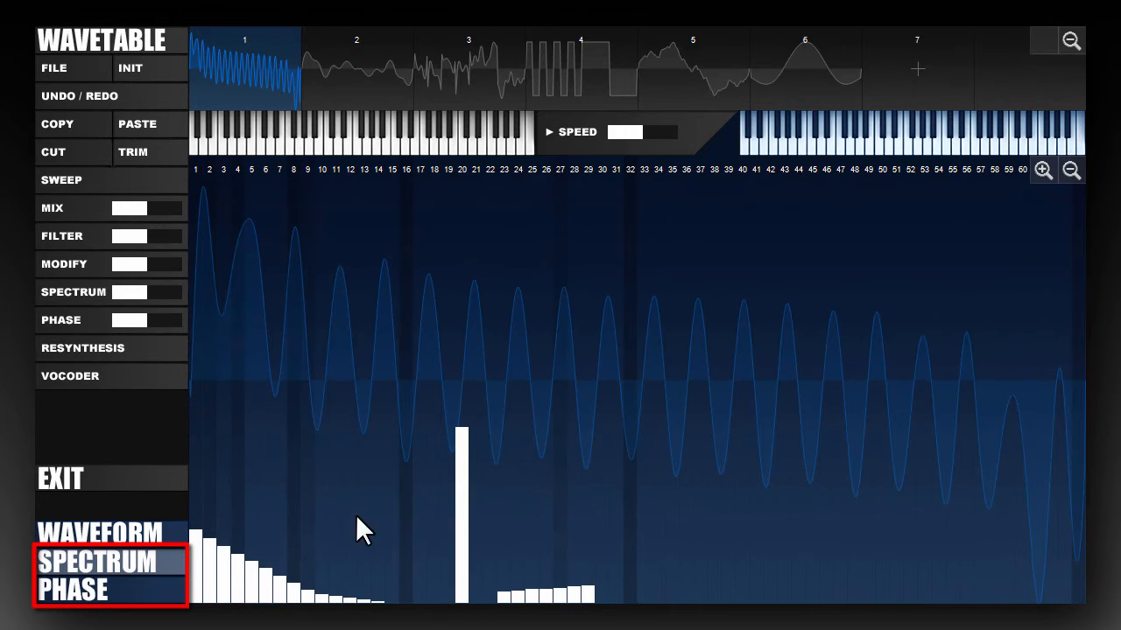
drag(358, 545, 263, 602)
click(252, 389)
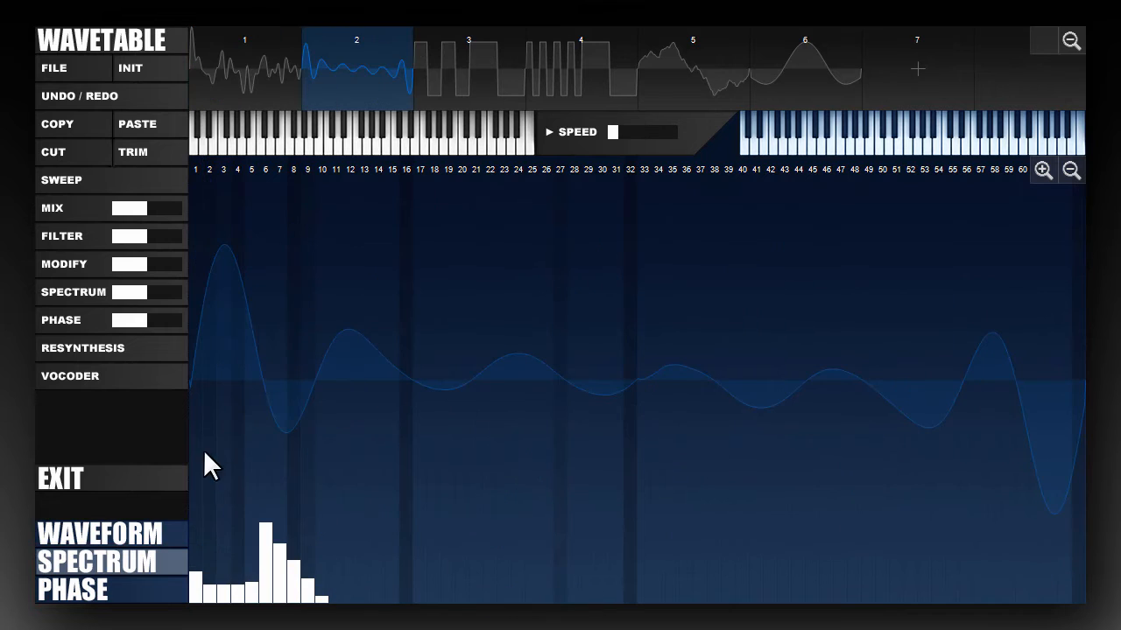
- Redraw the low harmonics of waveforms 2 and 3, removing harmonic 4 and adding a peak at harmonic 9 in waveform 3
mouse_move(224, 524)
mouse_down()
mouse_move(308, 603)
mouse_move(306, 578)
mouse_move(322, 603)
mouse_up()
click(473, 73)
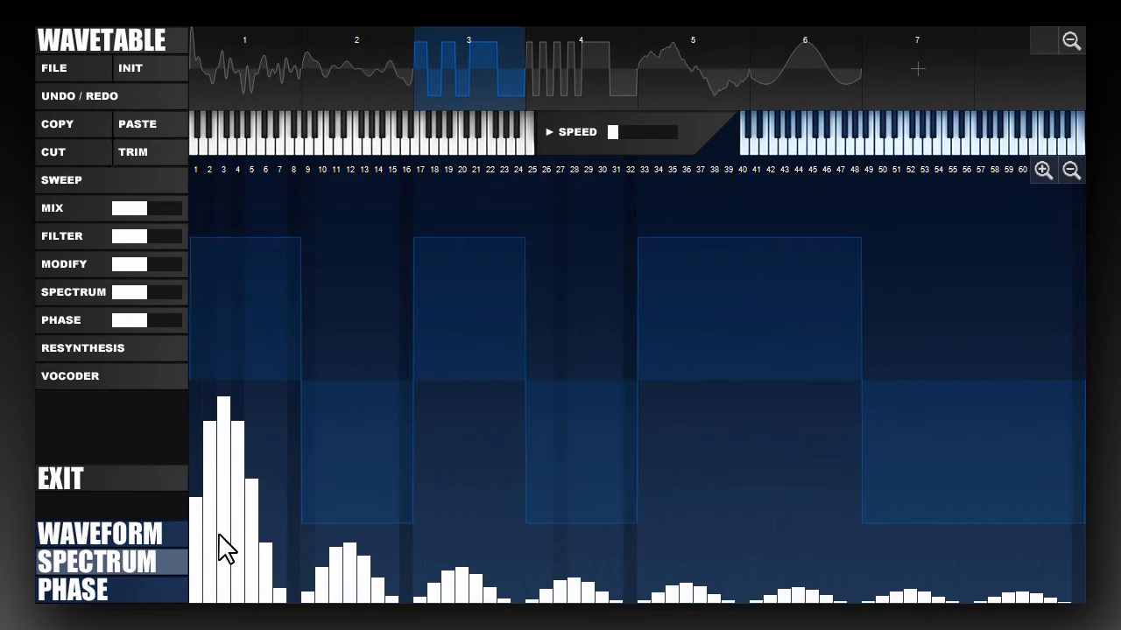
mouse_move(223, 518)
mouse_down()
mouse_move(285, 596)
mouse_move(356, 604)
mouse_up()
drag(295, 557, 448, 603)
drag(202, 528, 364, 603)
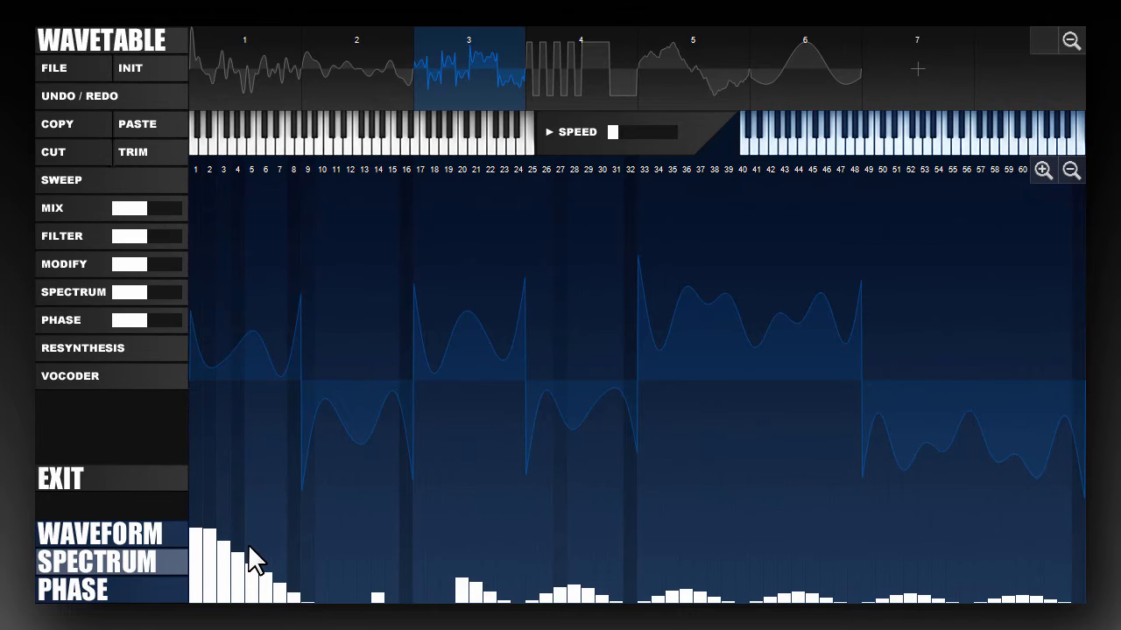
drag(247, 543, 238, 604)
mouse_move(301, 490)
mouse_down()
mouse_move(355, 591)
mouse_move(436, 598)
mouse_up()
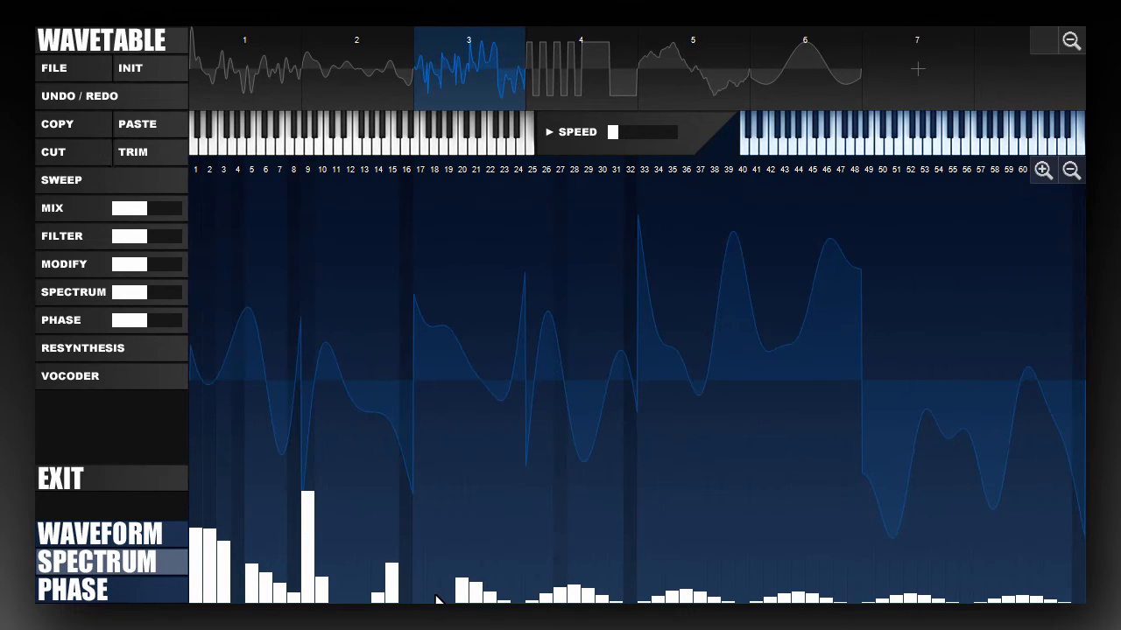
- Select the square waveform in slot 2 and create a wavetable from it with the Ringmod sweep
click(160, 185)
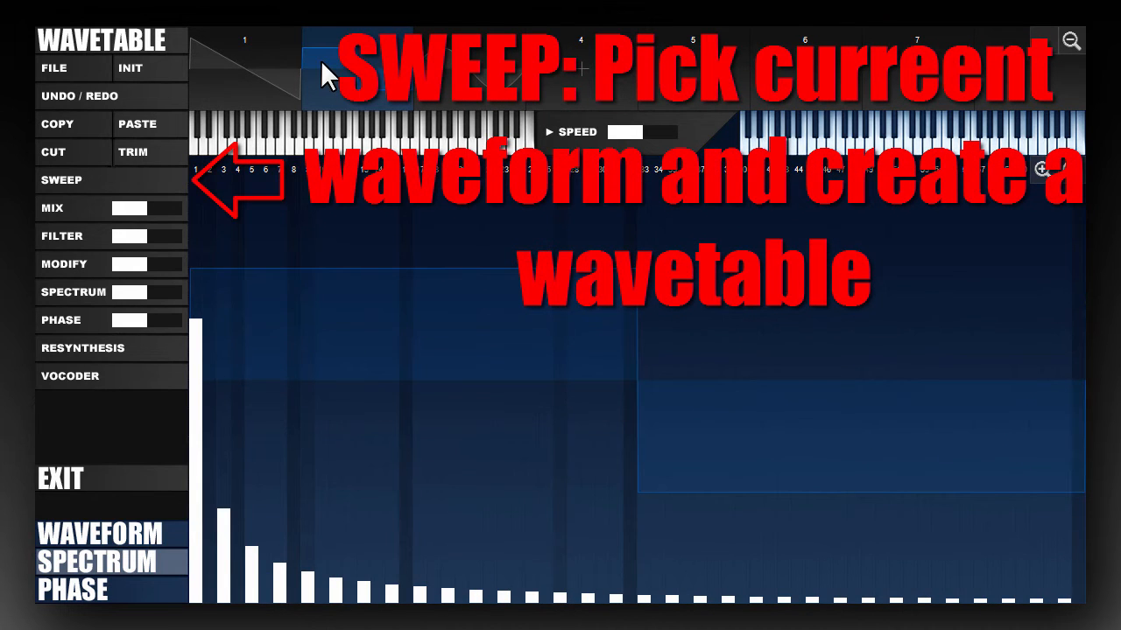
click(442, 66)
click(369, 61)
click(114, 179)
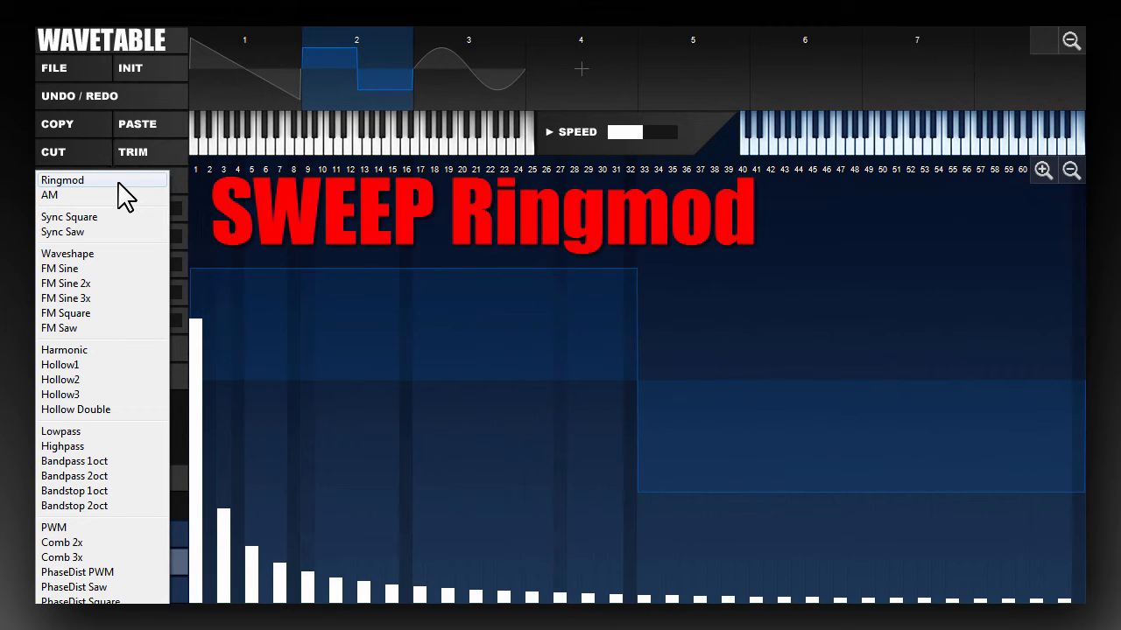
click(119, 182)
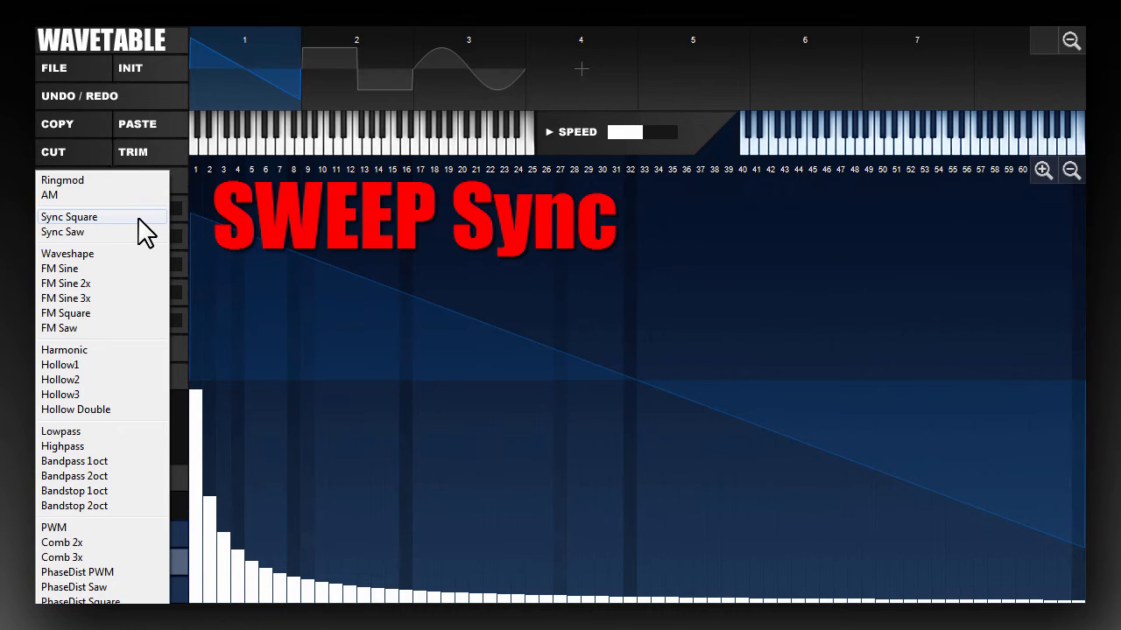
- Create wavetables from the saw waveform in slot 1 with the Sync Square sweep and the Harmonic sweep
click(139, 219)
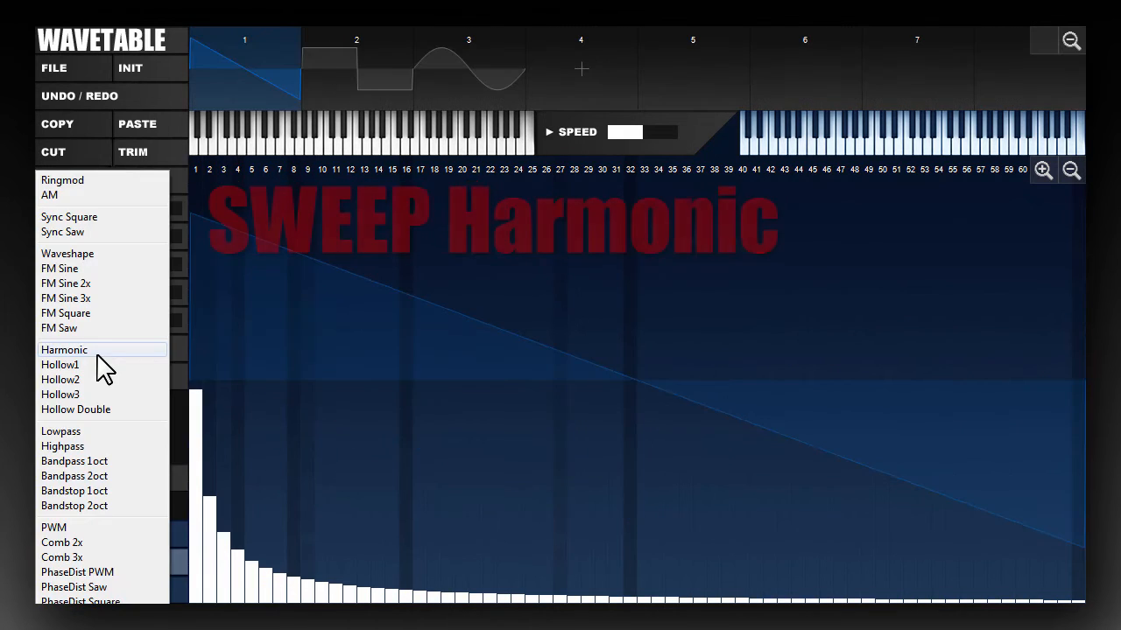
click(88, 350)
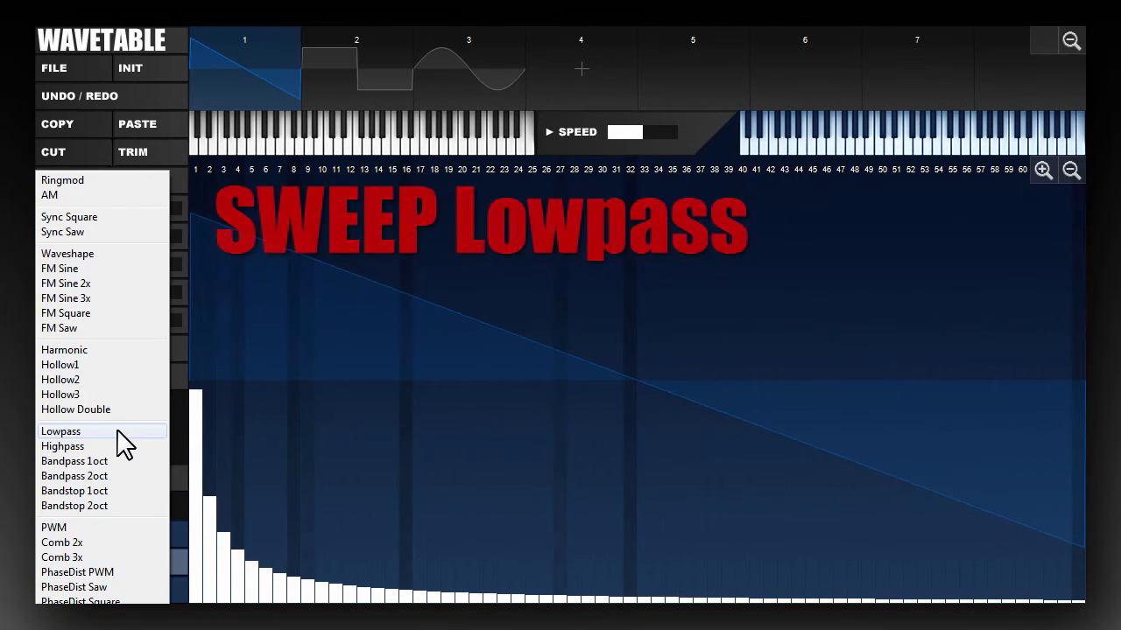
- Create wavetables from the saw waveform in slot 1 with the Lowpass, Bandpass 2oct and PWM sweeps
click(121, 444)
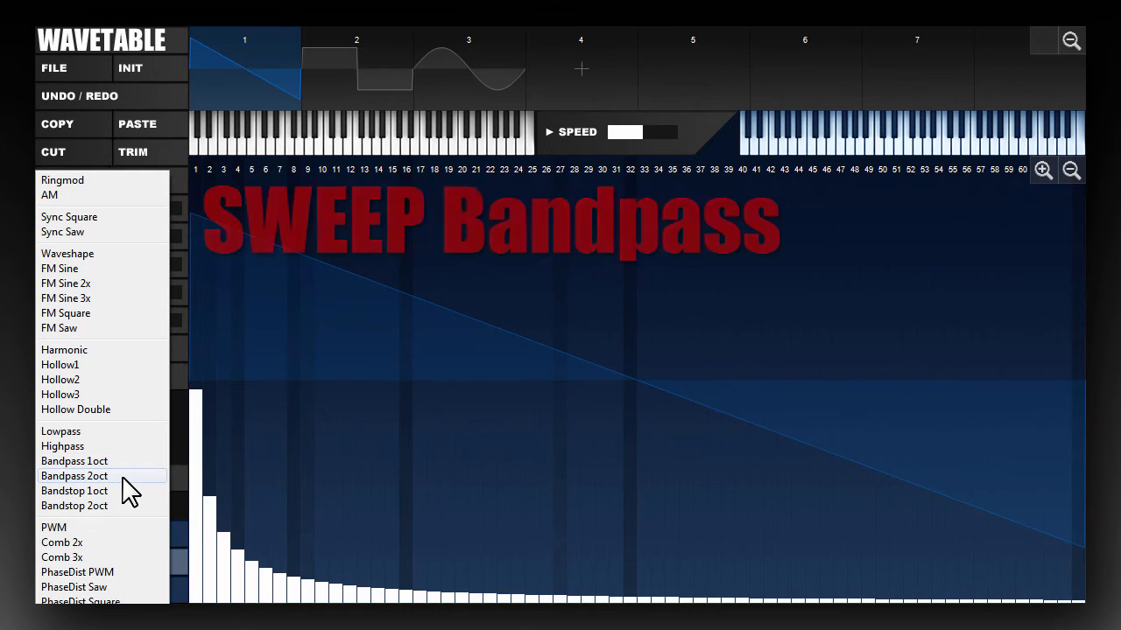
click(122, 479)
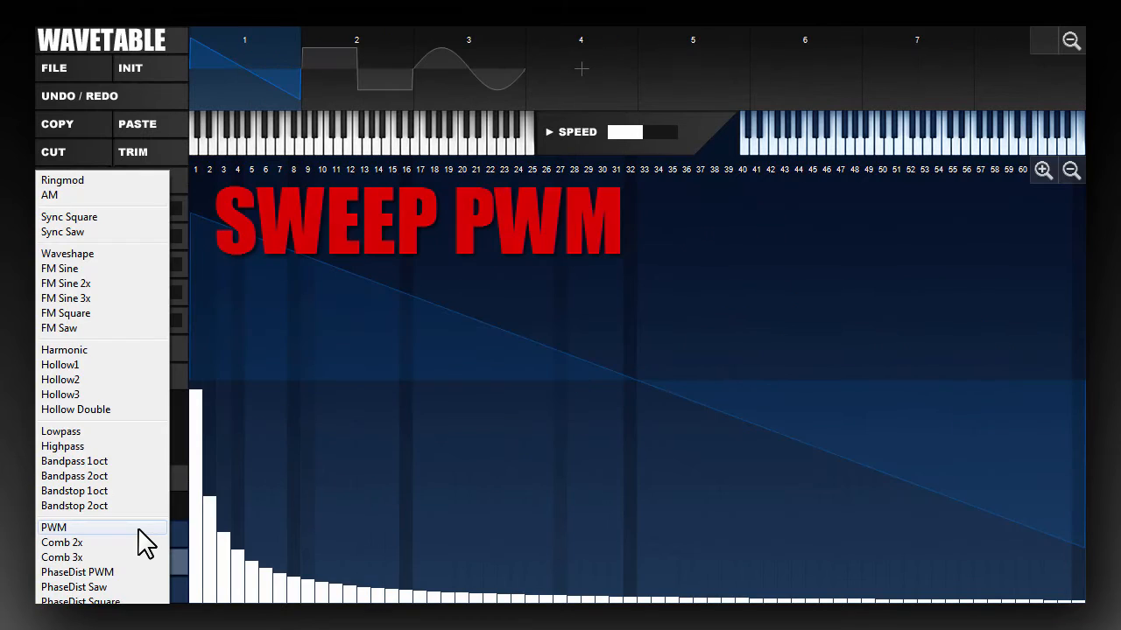
click(140, 529)
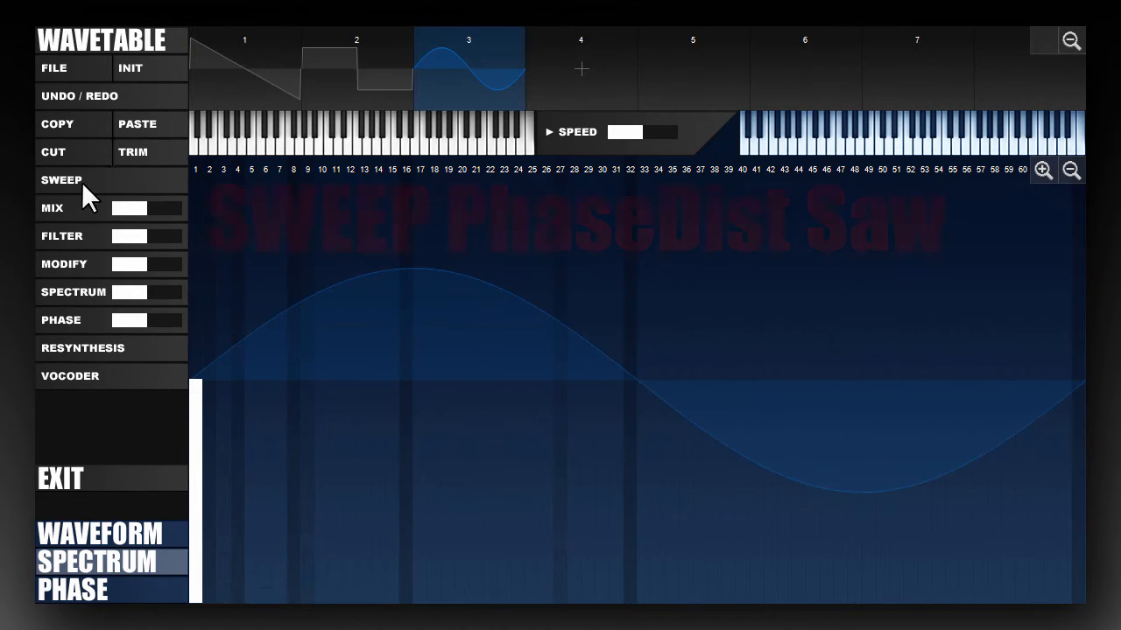
- Create a wavetable from the sine in slot 3 with the PhaseDist Saw sweep, and start a Chord sweep on slot 1's saw
click(81, 181)
click(105, 587)
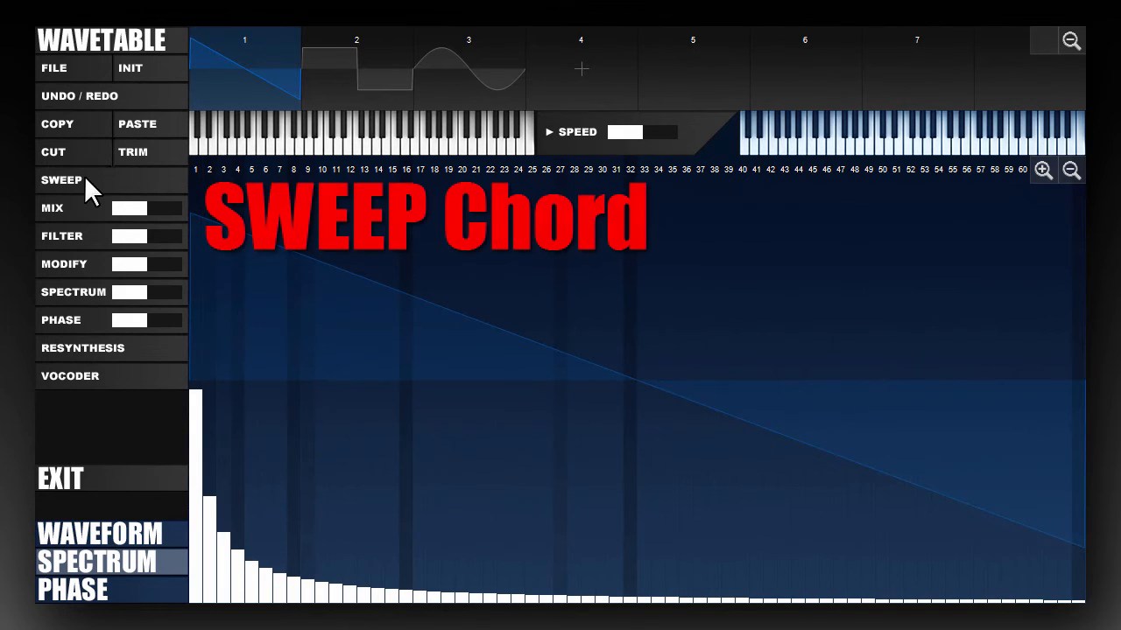
click(84, 179)
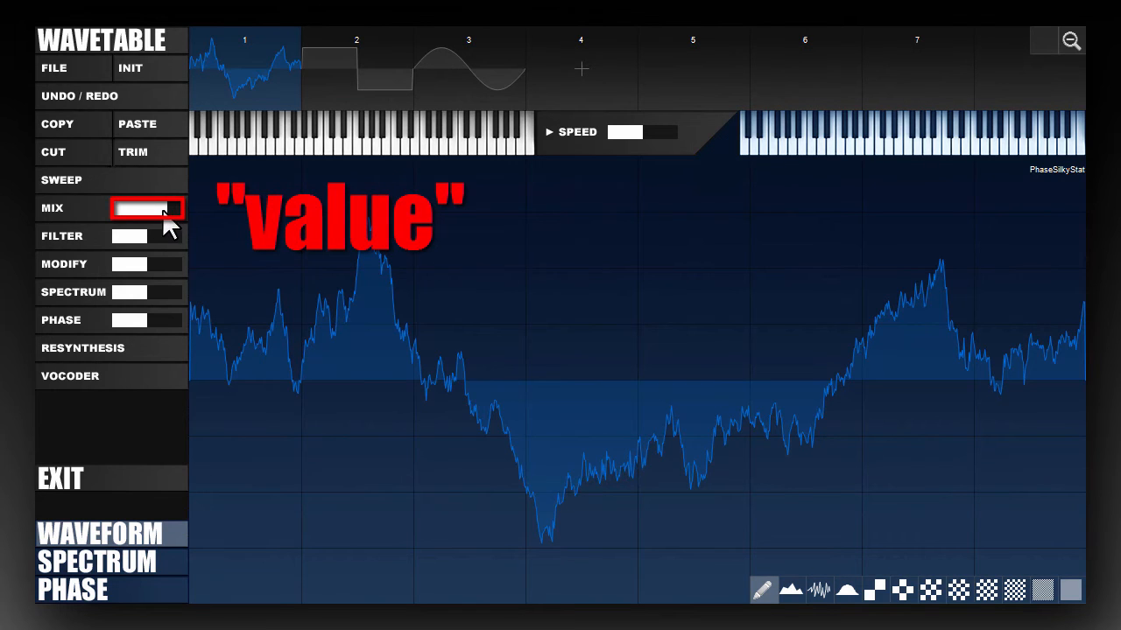
- Set the Mix value to about three quarters and apply Change volume to value to waveform 1
mouse_move(167, 217)
mouse_down()
mouse_move(181, 220)
mouse_move(125, 225)
mouse_move(163, 219)
mouse_up()
click(61, 210)
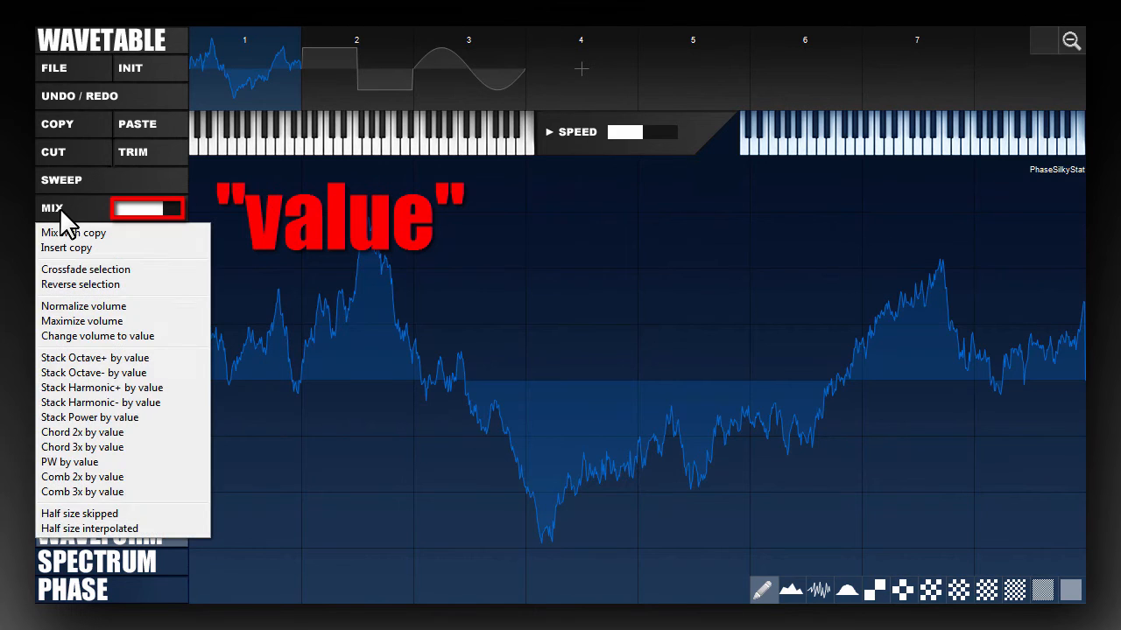
click(174, 337)
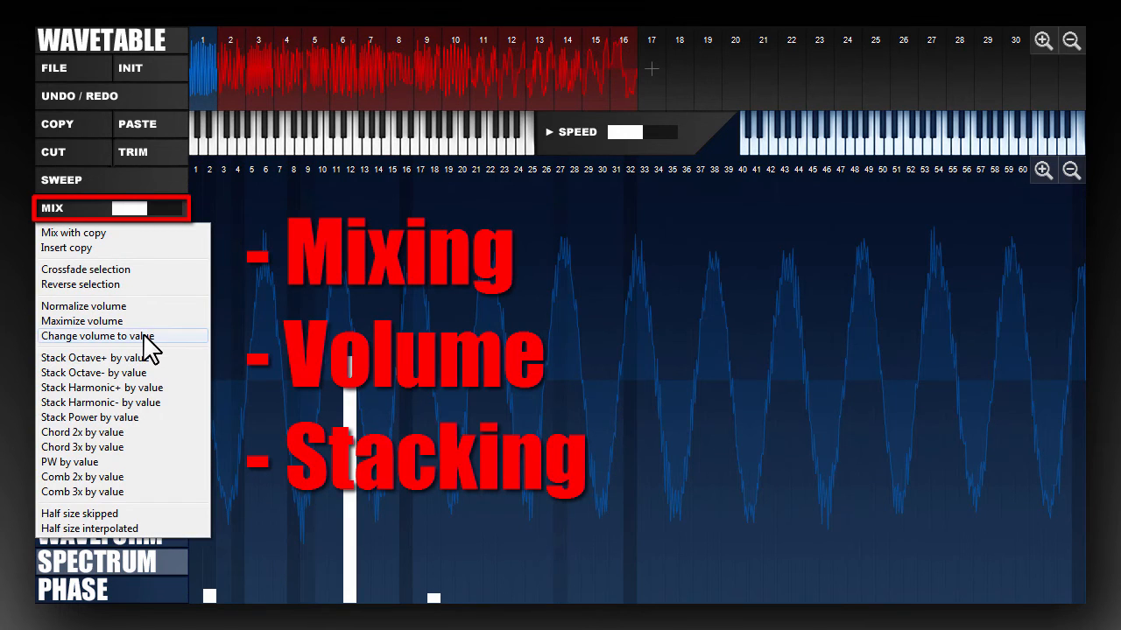
- Lower the Mix value to about a quarter and change waveform 4's volume to that value
drag(140, 207, 129, 208)
click(93, 210)
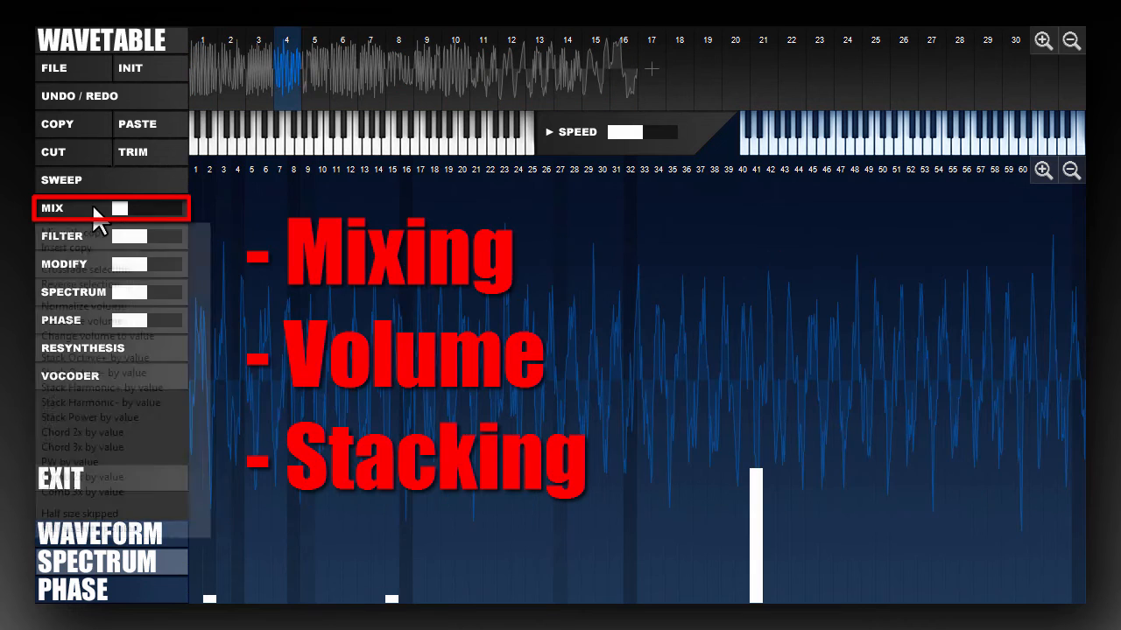
click(112, 337)
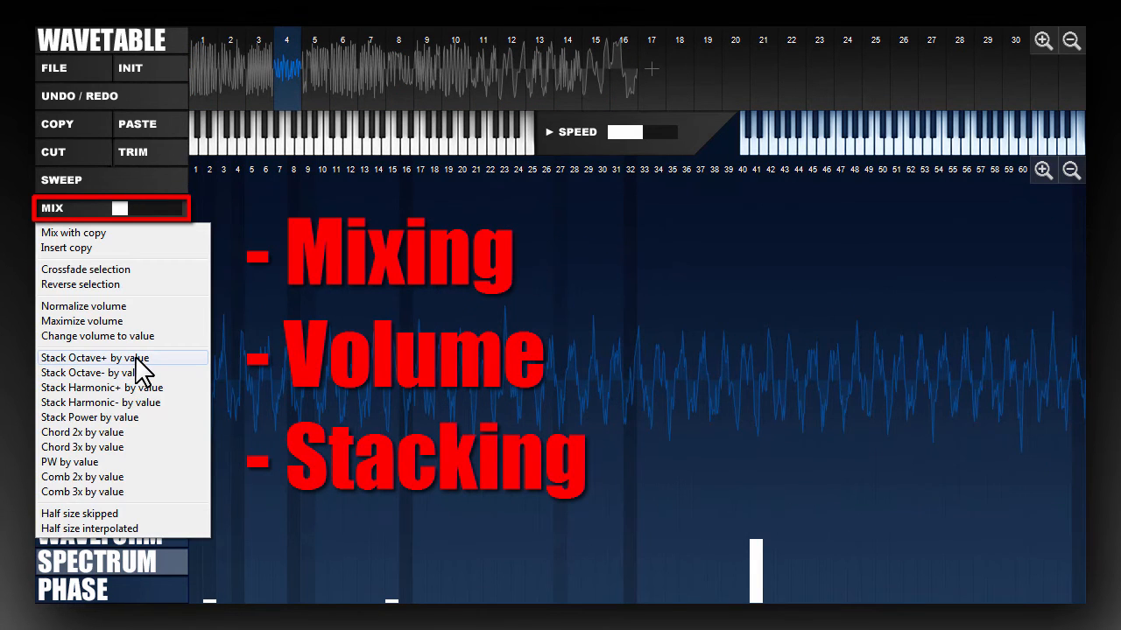
- Apply Stack Octave+ by value to waveform 4, and reduce the wavetable with Half size skipped
click(155, 357)
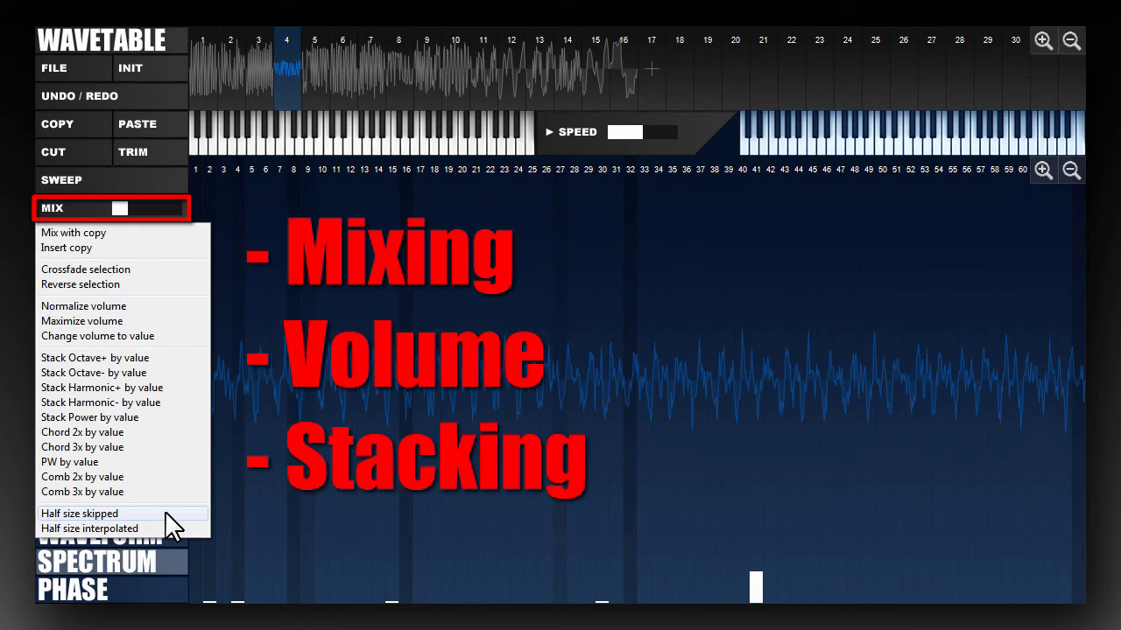
click(166, 513)
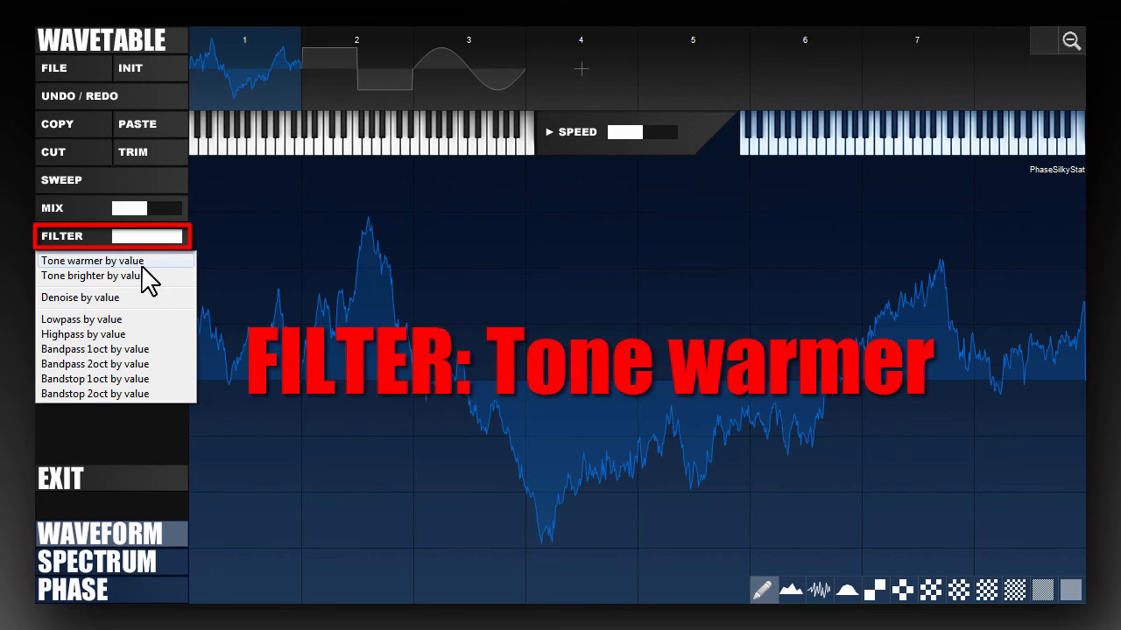
- Try the Tone warmer and Tone brighter filters on waveform 1 at full value, undoing each one
click(141, 264)
click(92, 95)
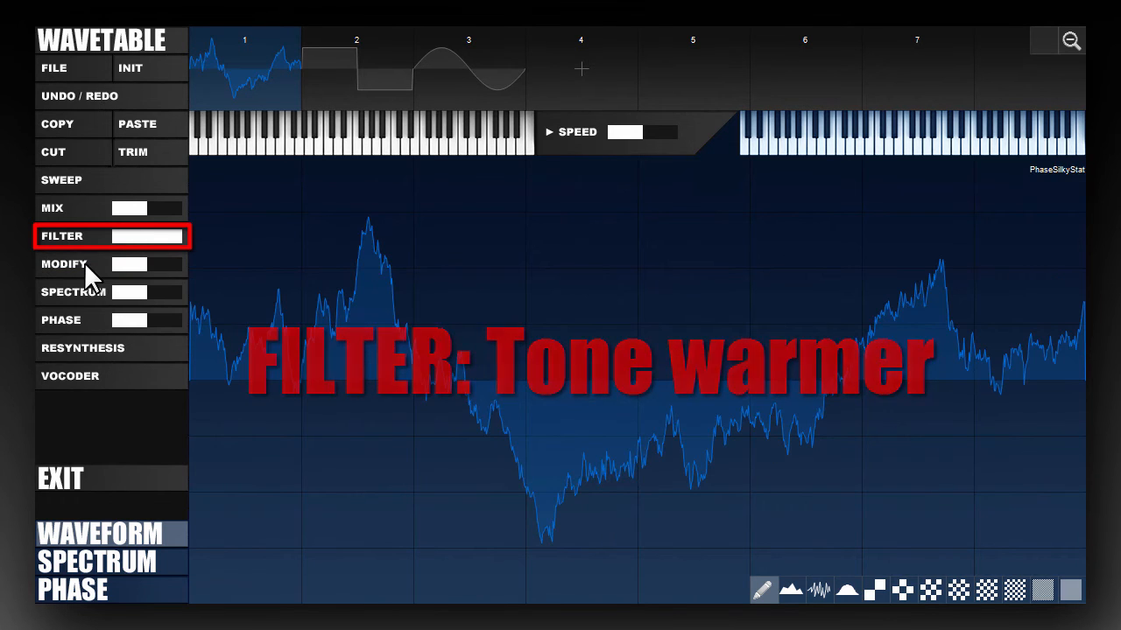
click(80, 238)
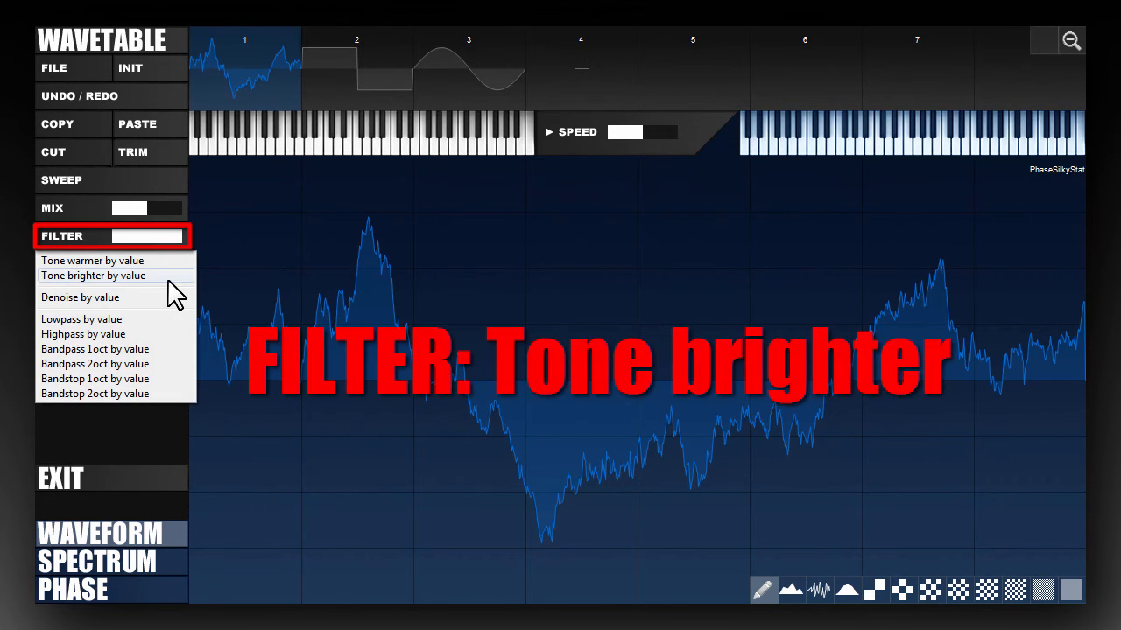
click(166, 279)
click(101, 96)
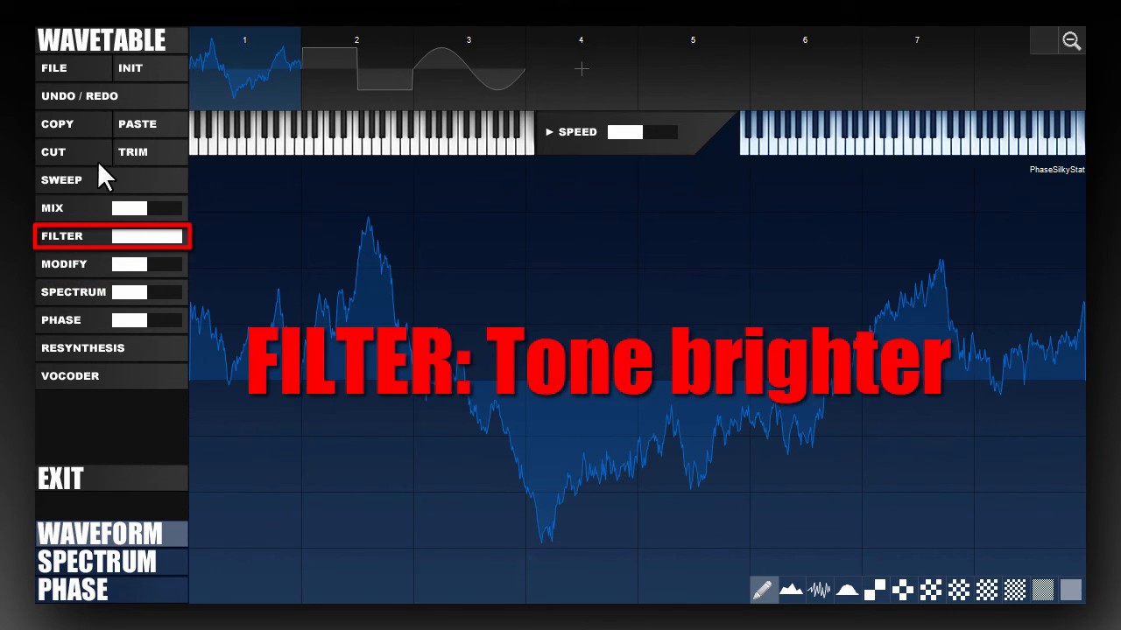
- Try the Lowpass filter on waveform 1 with the Filter value at about a quarter, and undo it
click(90, 233)
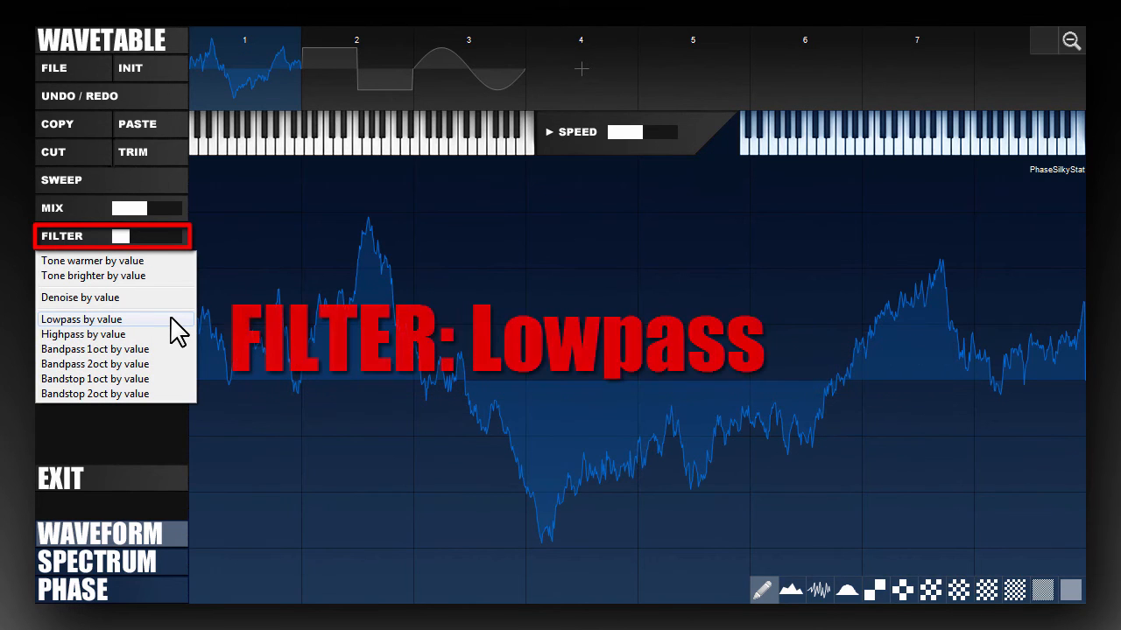
click(171, 320)
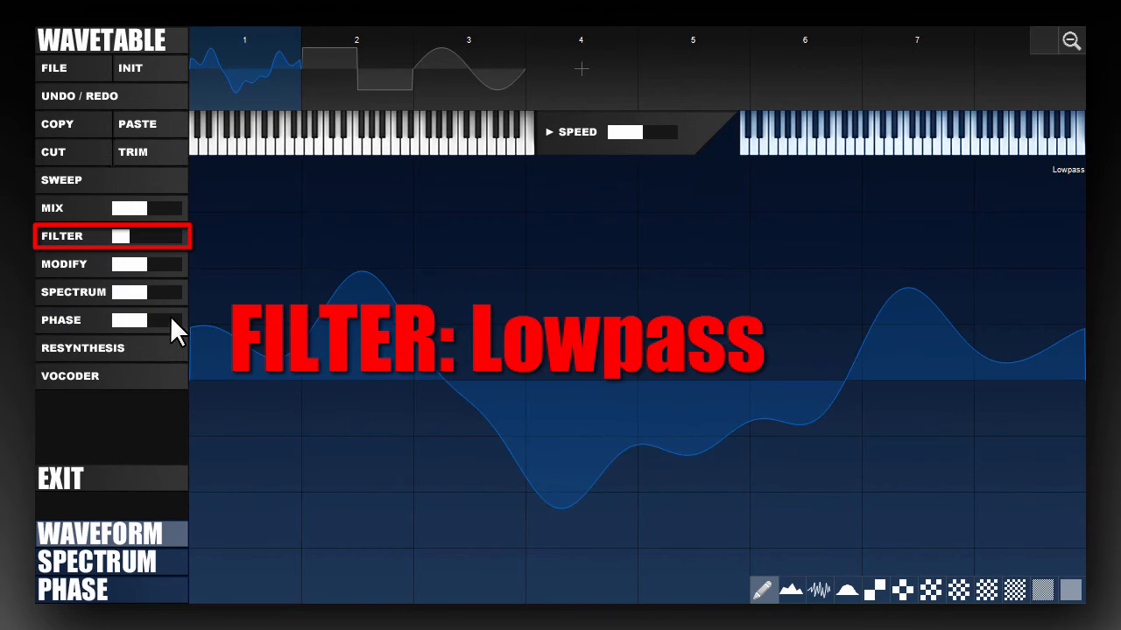
click(127, 95)
- Apply the Highpass by value filter to waveform 1
click(91, 232)
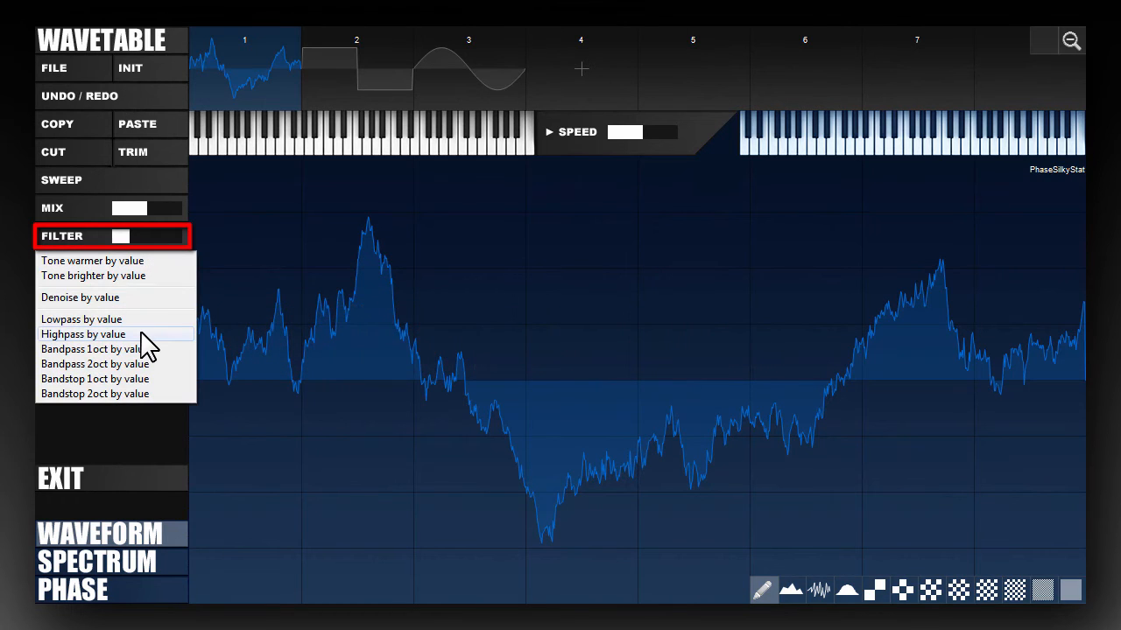